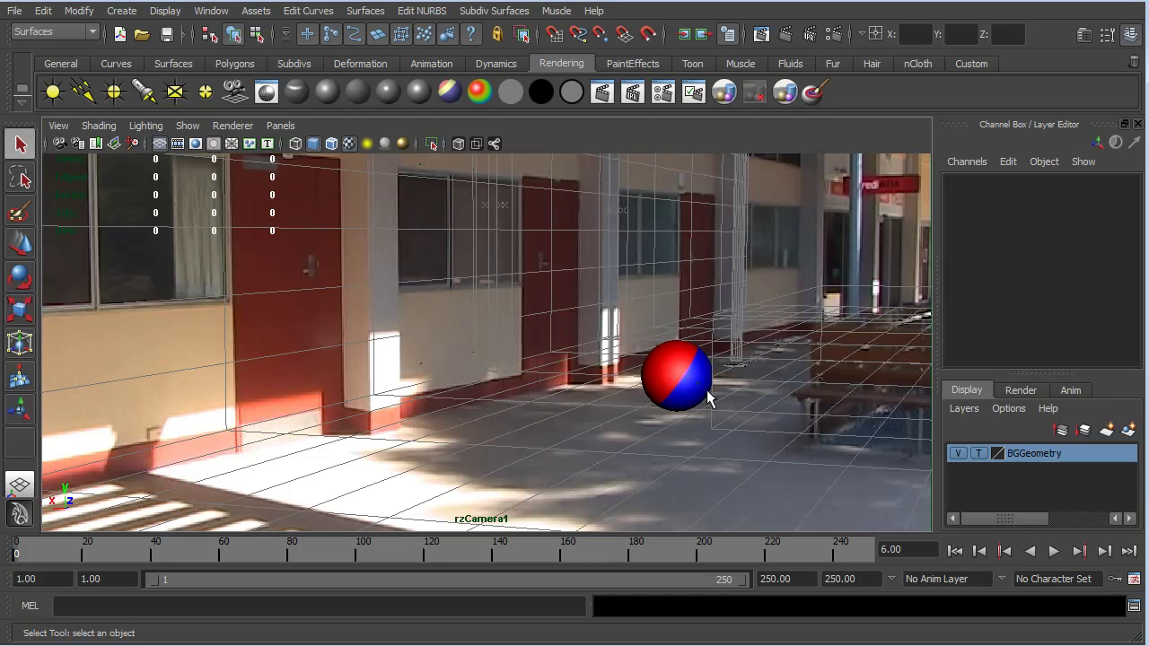
Step: Play the ball animation from frame 1 over the footage and stop it at frame 73
{"action": "left_click", "coordinate": [956, 552]}
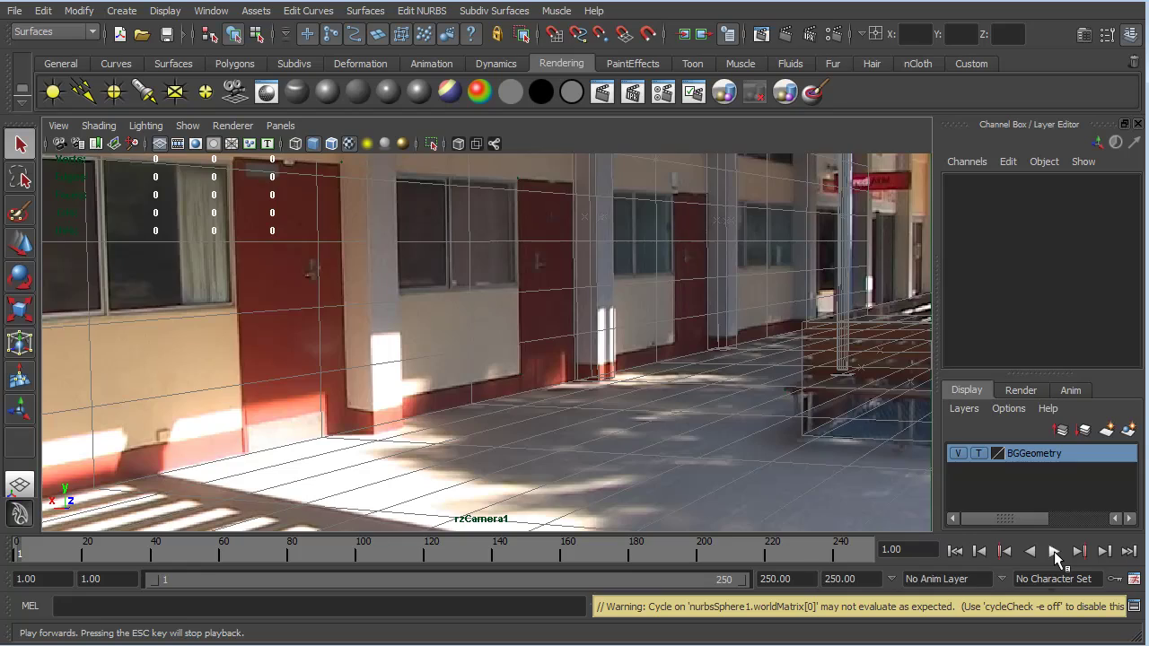
{"action": "left_click", "coordinate": [1055, 553]}
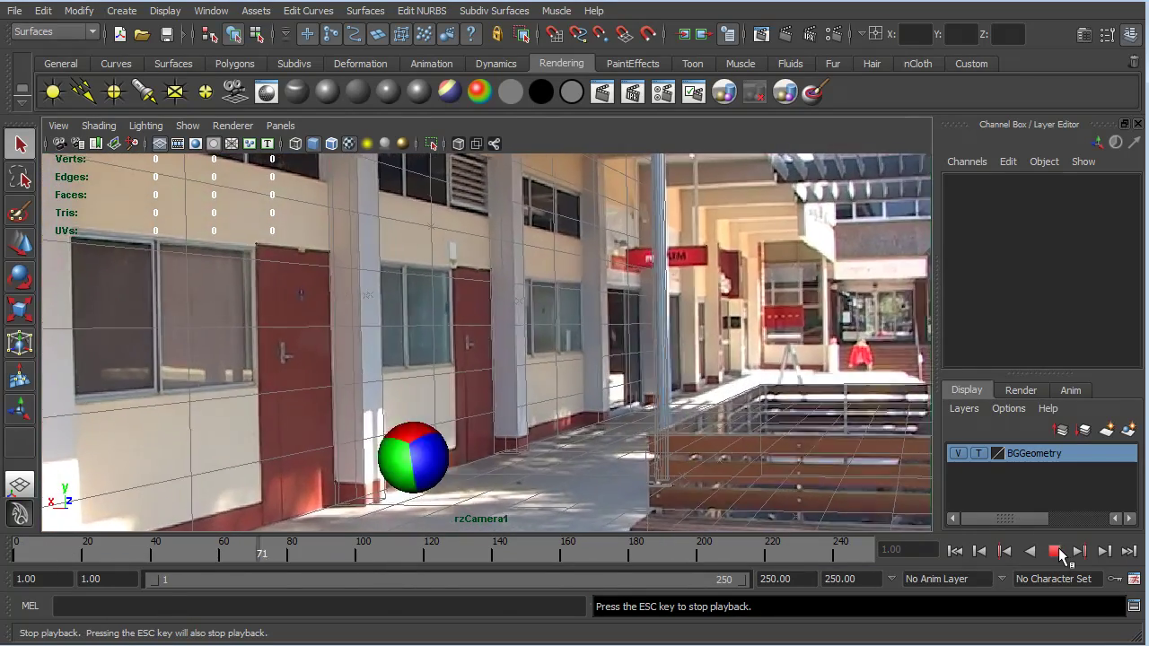
{"action": "left_click", "coordinate": [1056, 552]}
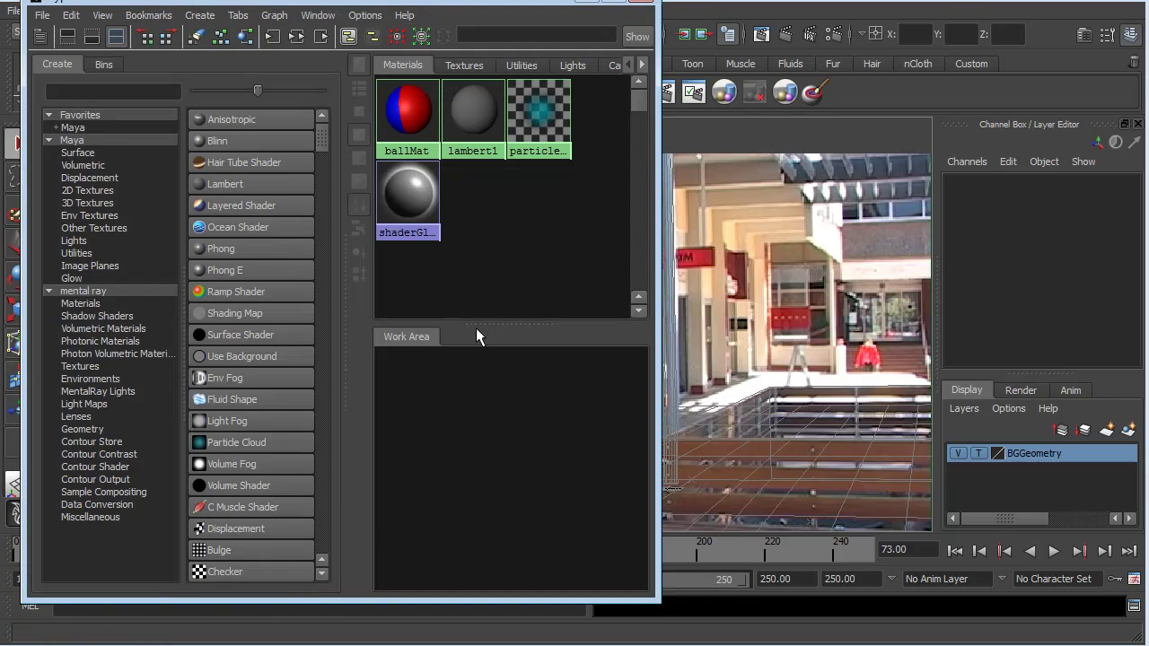
Step: Set place2dTexture1's Repeat V to 2 in ballMat's Hypershade network
{"action": "left_click", "coordinate": [425, 114]}
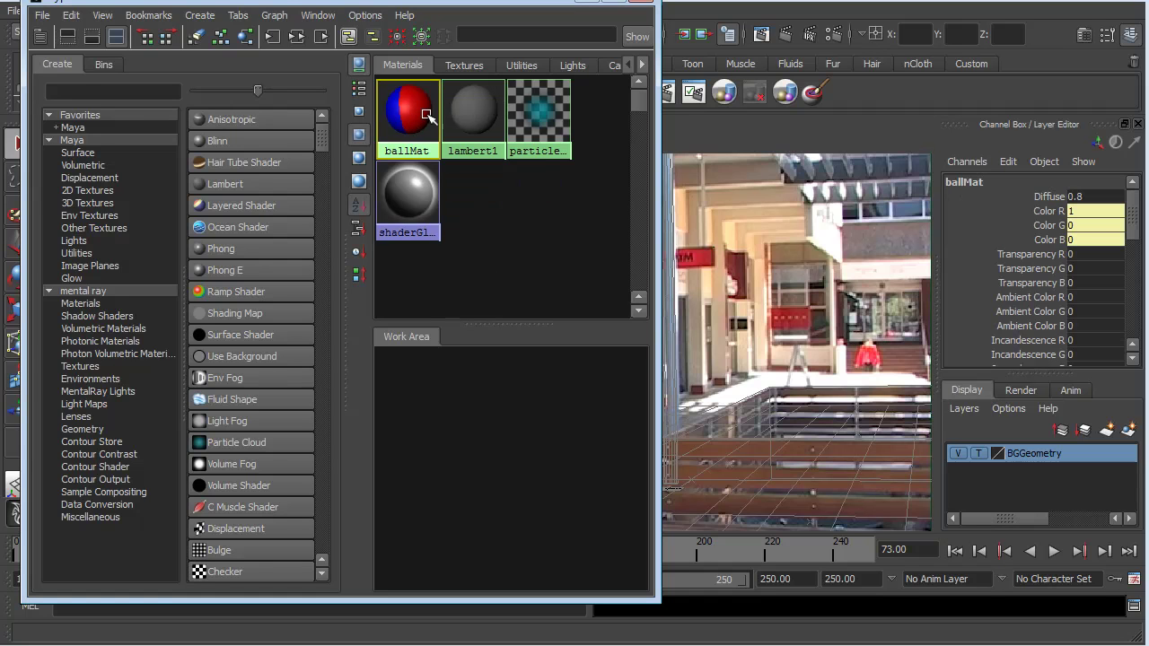
{"action": "left_click", "coordinate": [297, 40]}
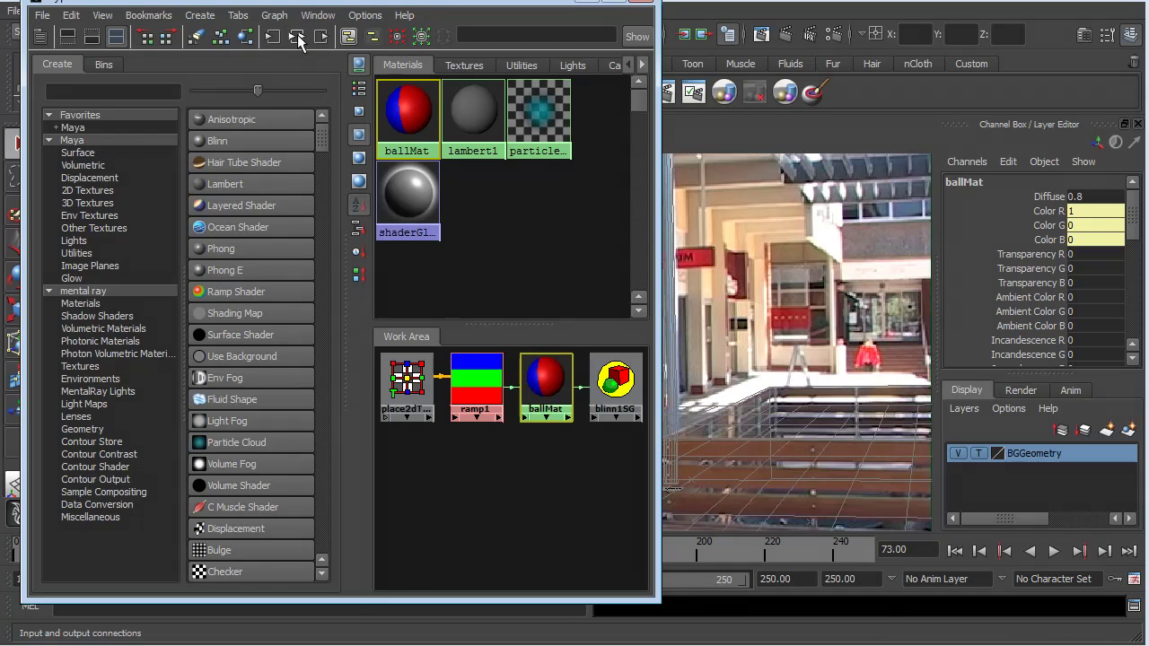
{"action": "left_click", "coordinate": [406, 382]}
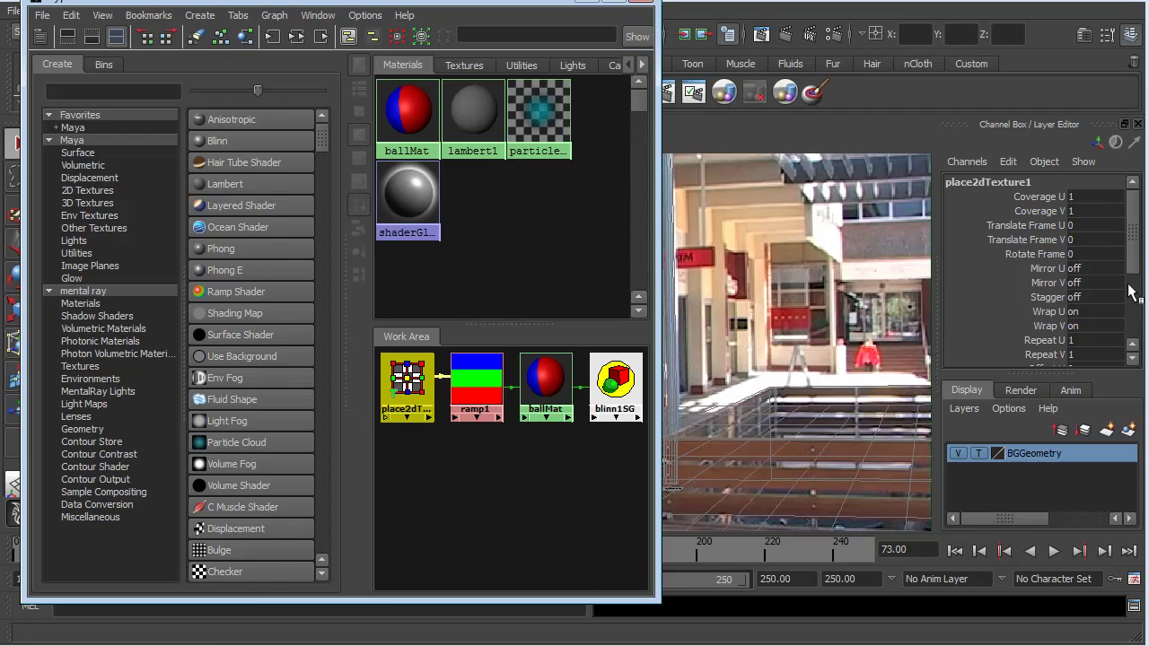
{"action": "scroll", "coordinate": [1133, 241], "scroll_direction": "down", "scroll_amount": 1}
{"action": "scroll", "coordinate": [1133, 240], "scroll_direction": "down", "scroll_amount": 5}
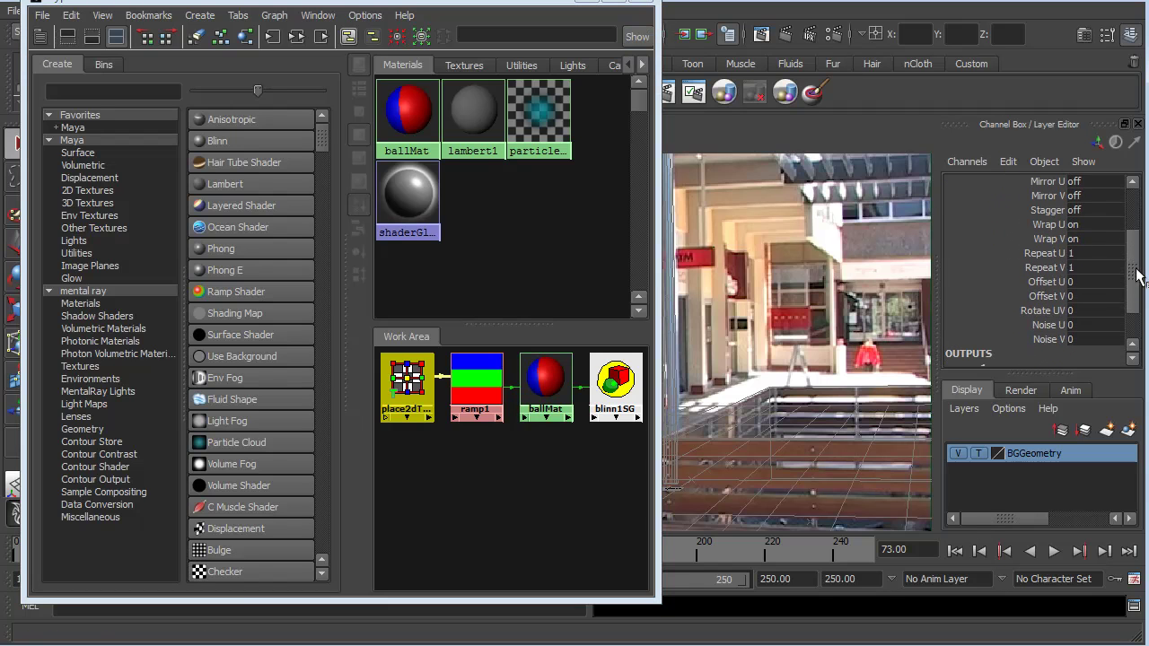
{"action": "double_click", "coordinate": [1075, 263]}
{"action": "type", "text": "2"}
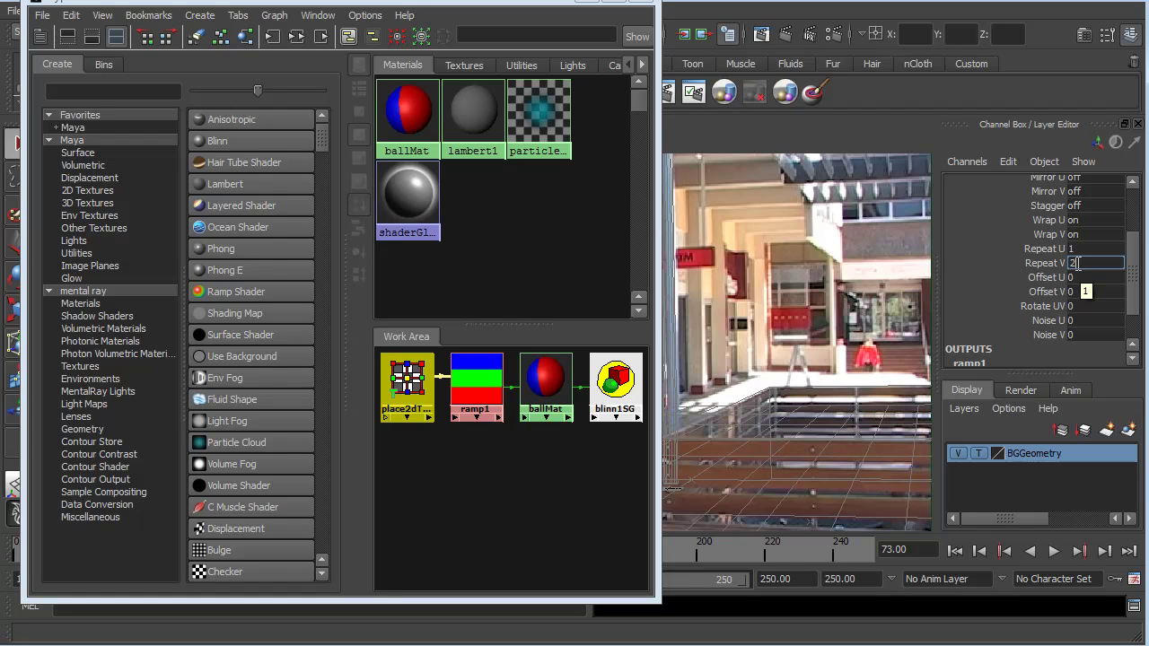
{"action": "key", "text": "Return"}
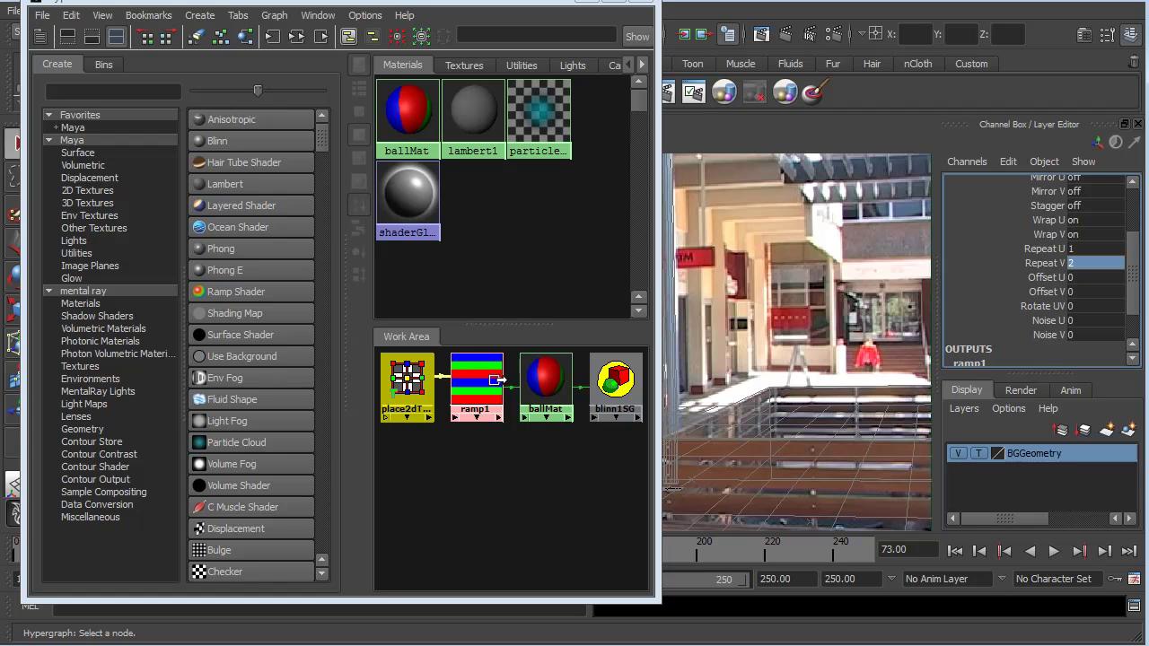
{"action": "left_click", "coordinate": [587, 1]}
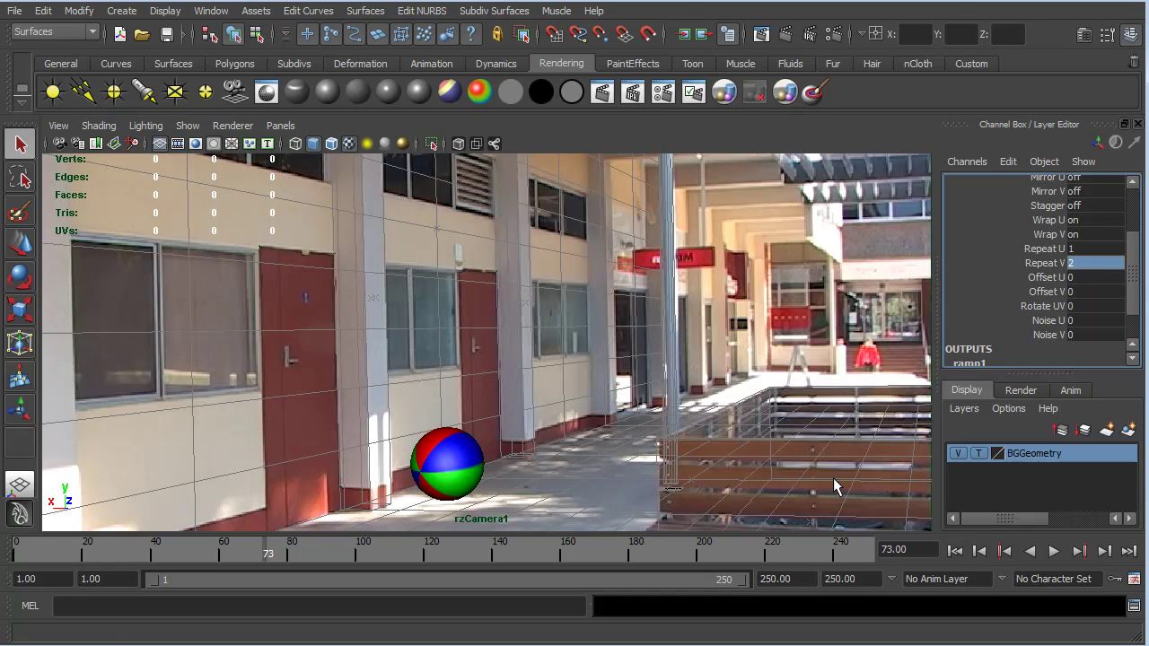
Step: Replay the animation from the start, stop at frame 153, and return to frame 1
{"action": "left_click", "coordinate": [956, 553]}
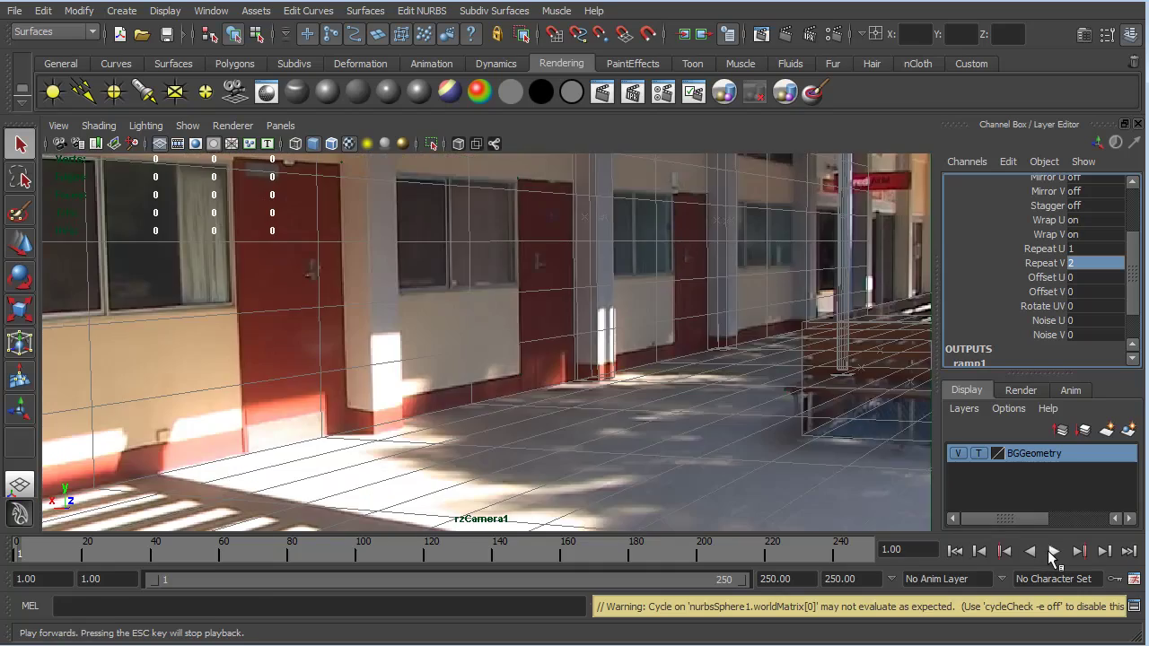
{"action": "left_click", "coordinate": [1054, 552]}
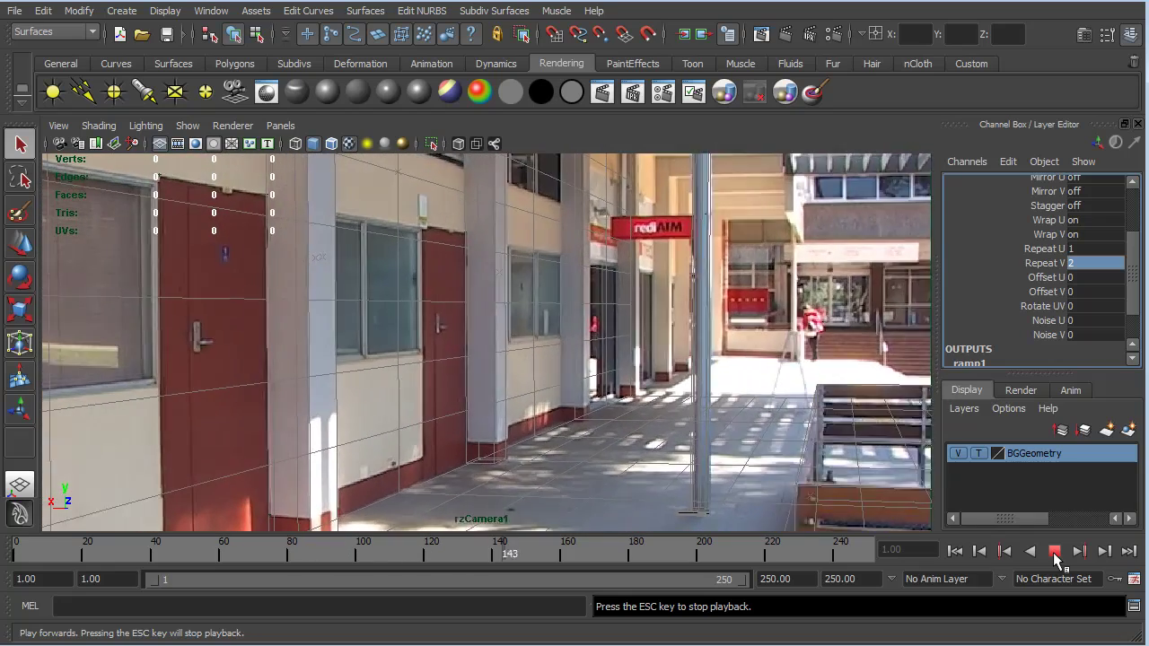
{"action": "left_click", "coordinate": [1055, 553]}
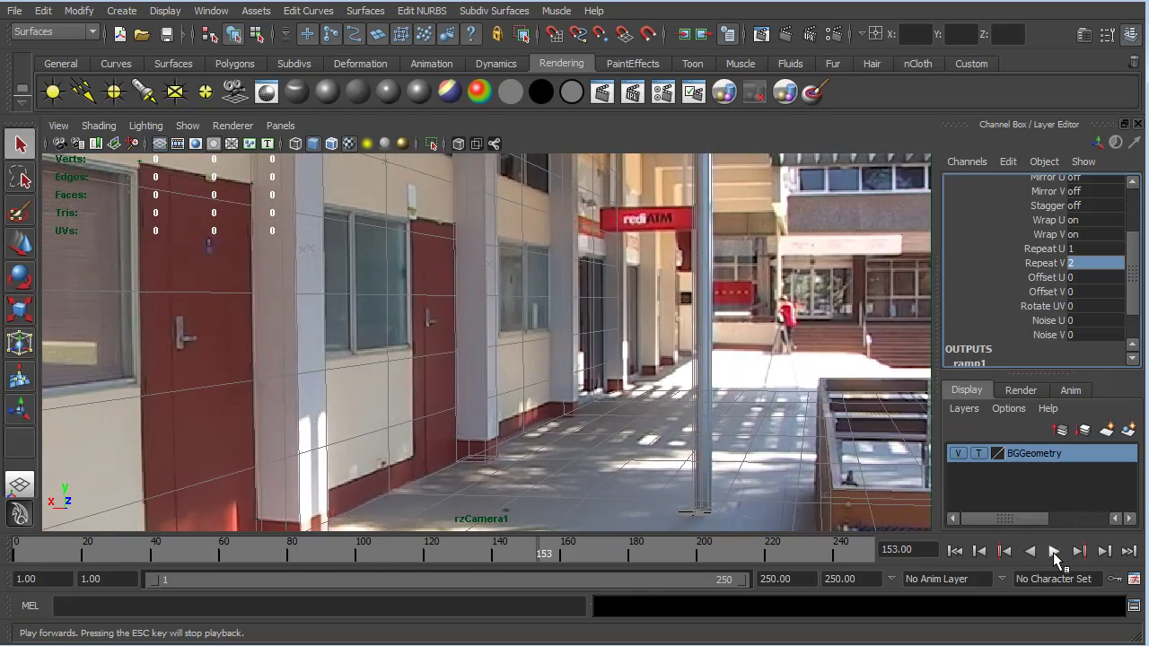
{"action": "left_click", "coordinate": [953, 552]}
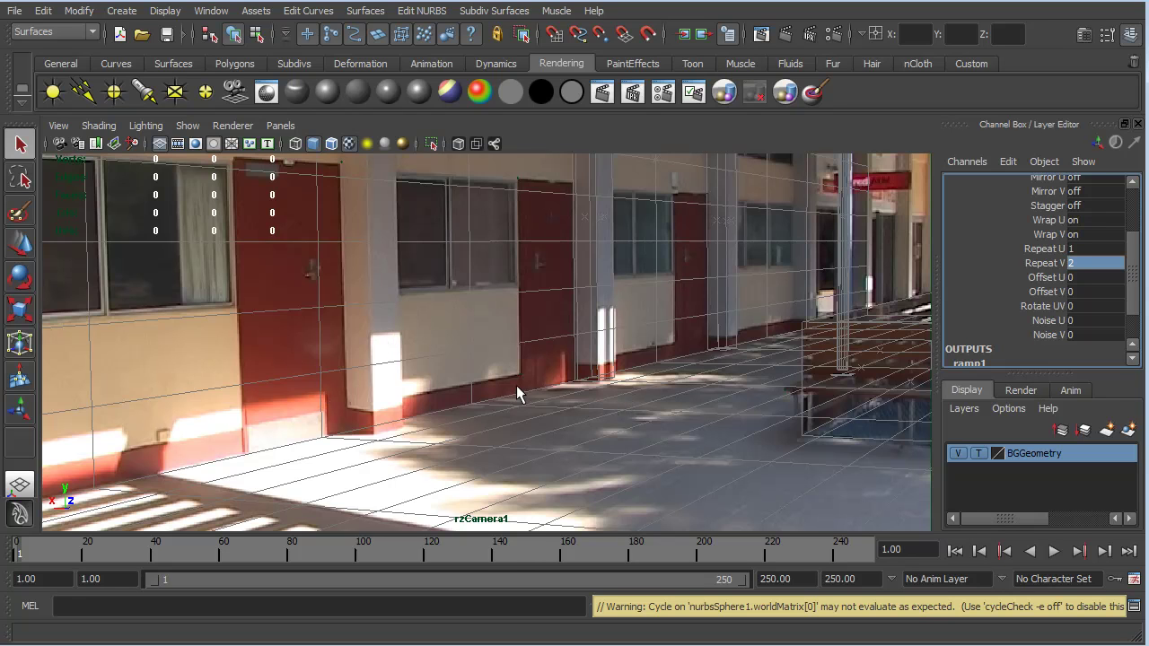
Step: Create locator1 and set its Scale X, Y and Z to 50
{"action": "left_click", "coordinate": [119, 10]}
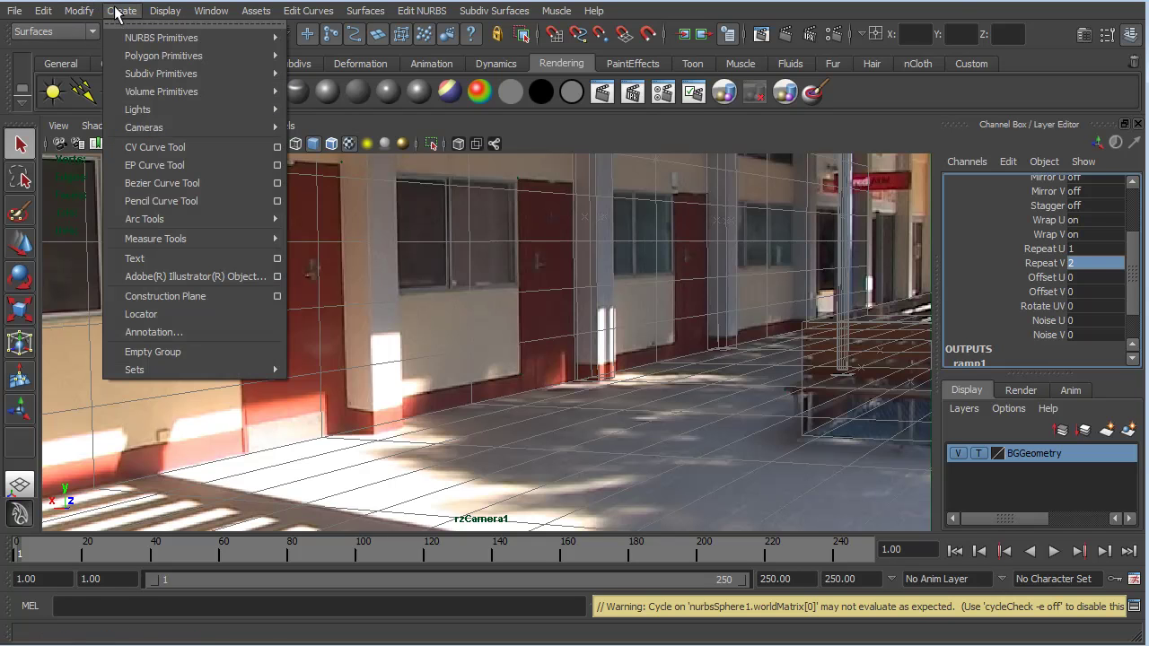
{"action": "left_click", "coordinate": [176, 314]}
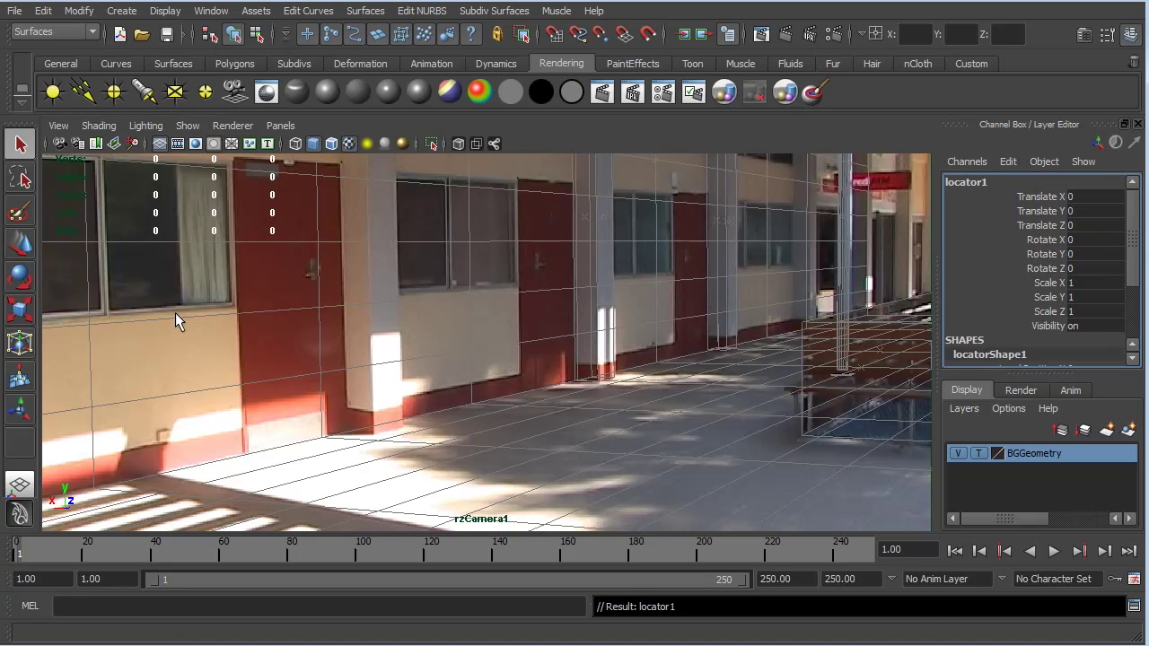
{"action": "left_click", "coordinate": [651, 434]}
{"action": "key", "text": "w"}
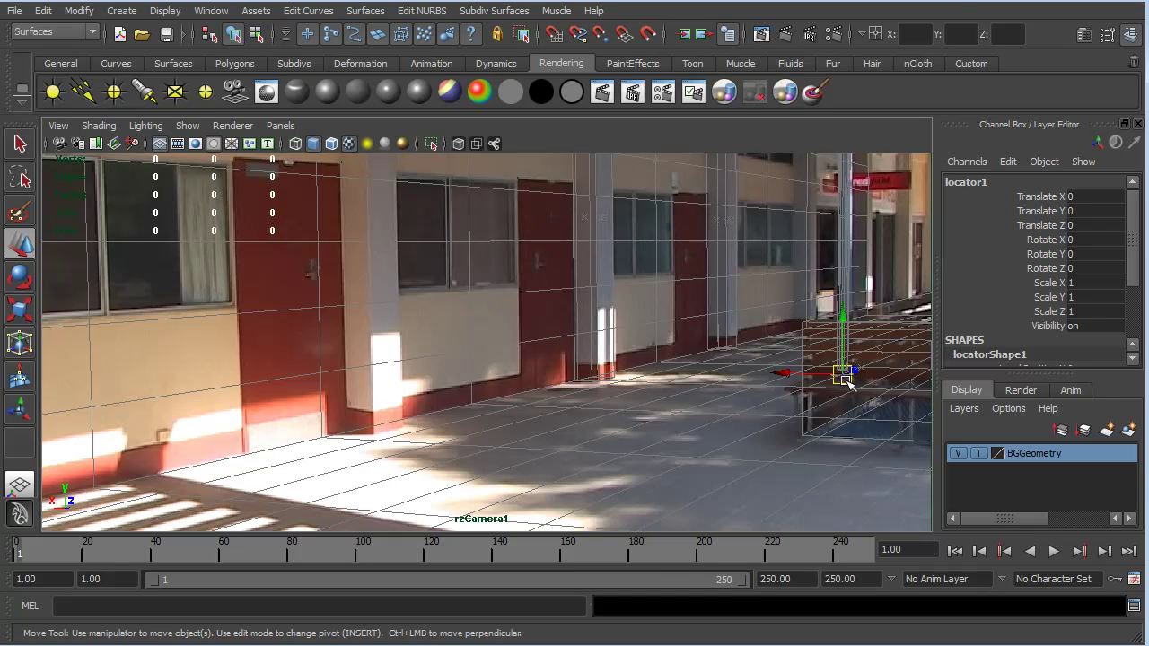
{"action": "left_click", "coordinate": [1088, 284]}
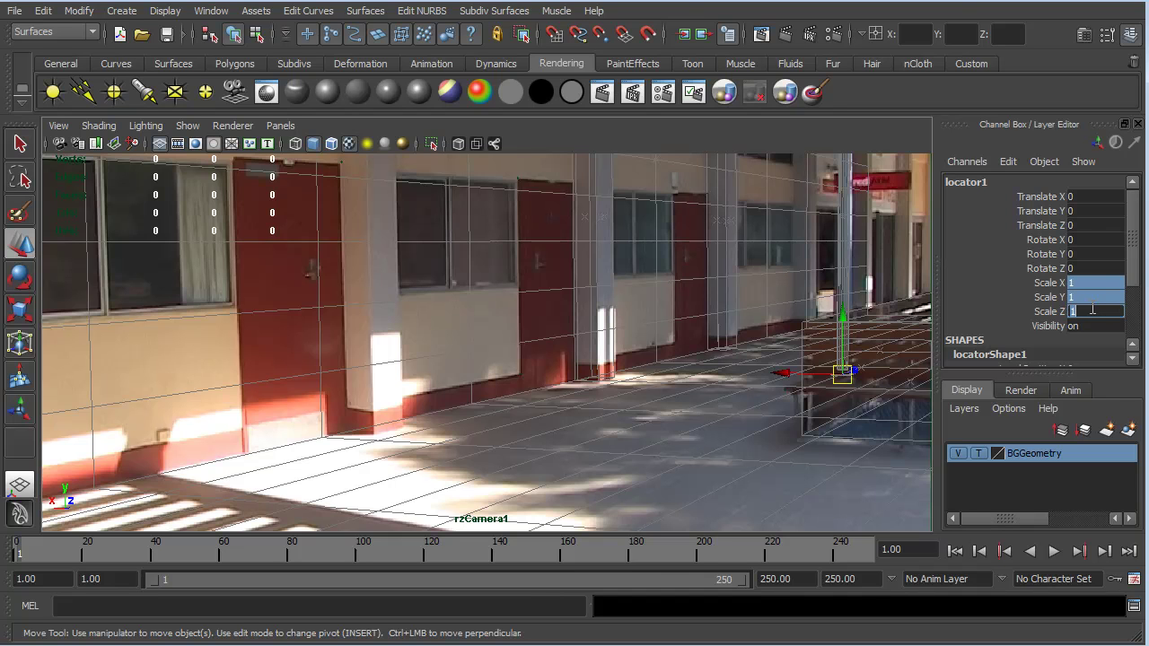
{"action": "type", "text": "50"}
{"action": "key", "text": "Return"}
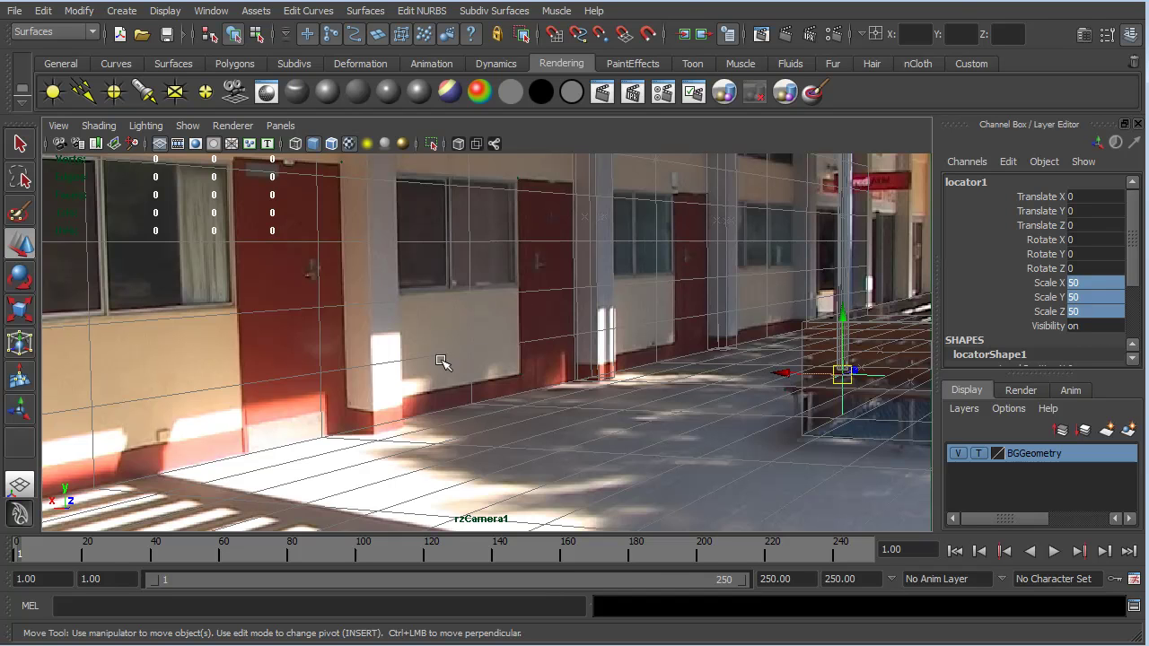
Step: Make BGGeometry a reference layer, show wireframe, and snap the locator along X to the pillar's base
{"action": "left_click", "coordinate": [980, 454]}
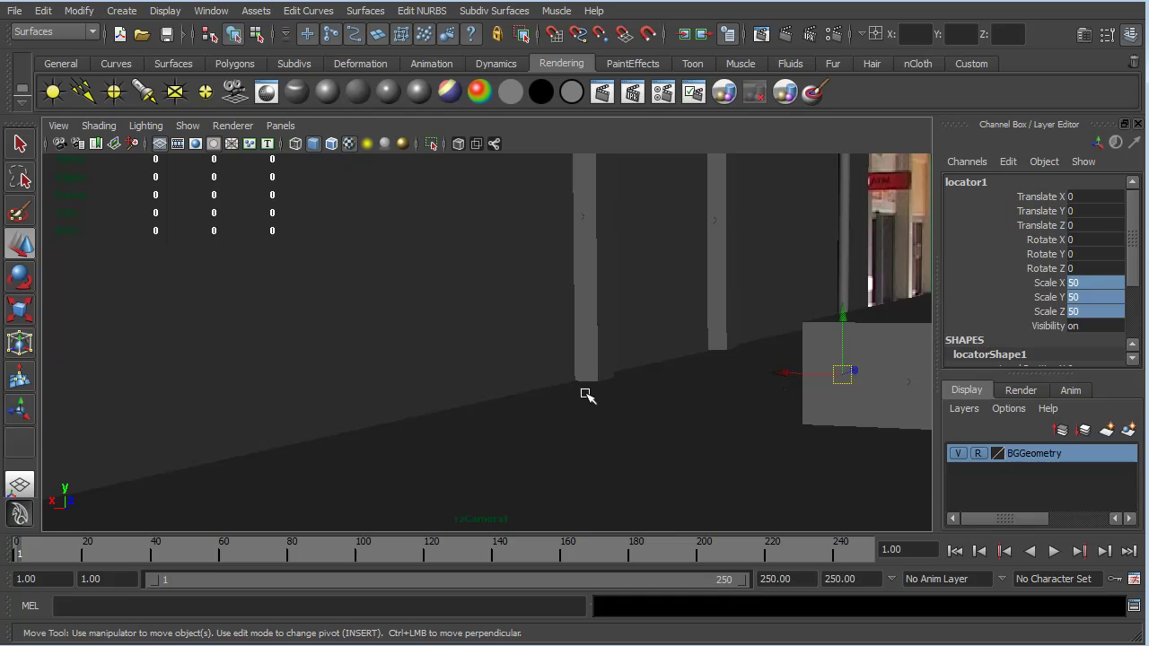
{"action": "key", "text": "4"}
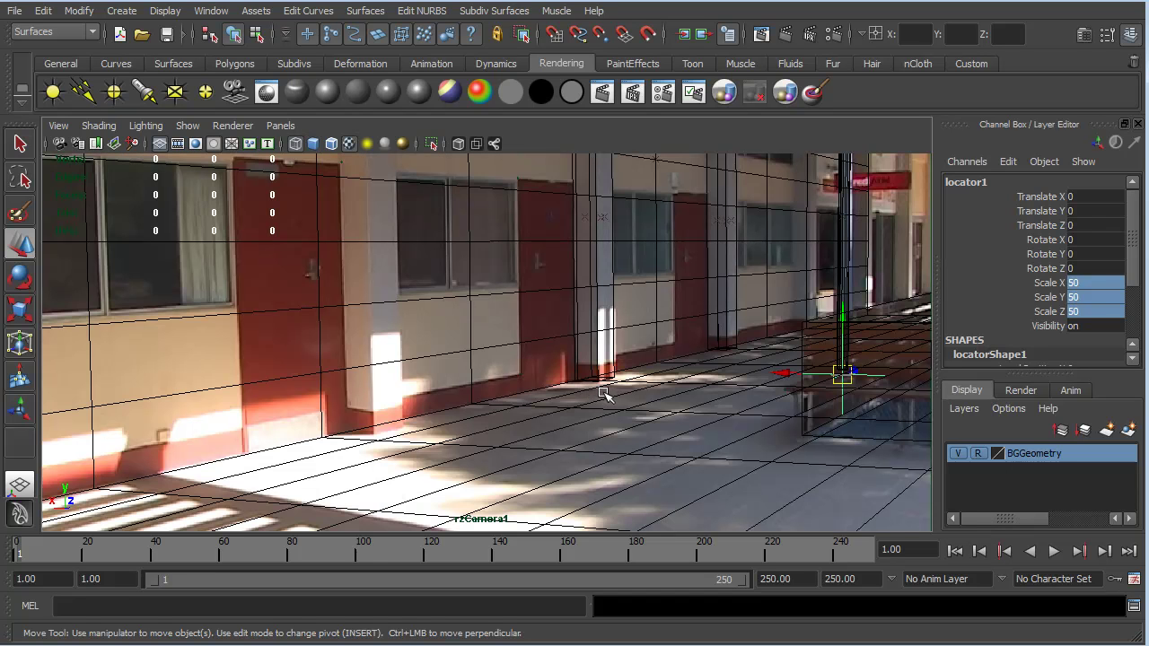
{"action": "left_click", "coordinate": [784, 374]}
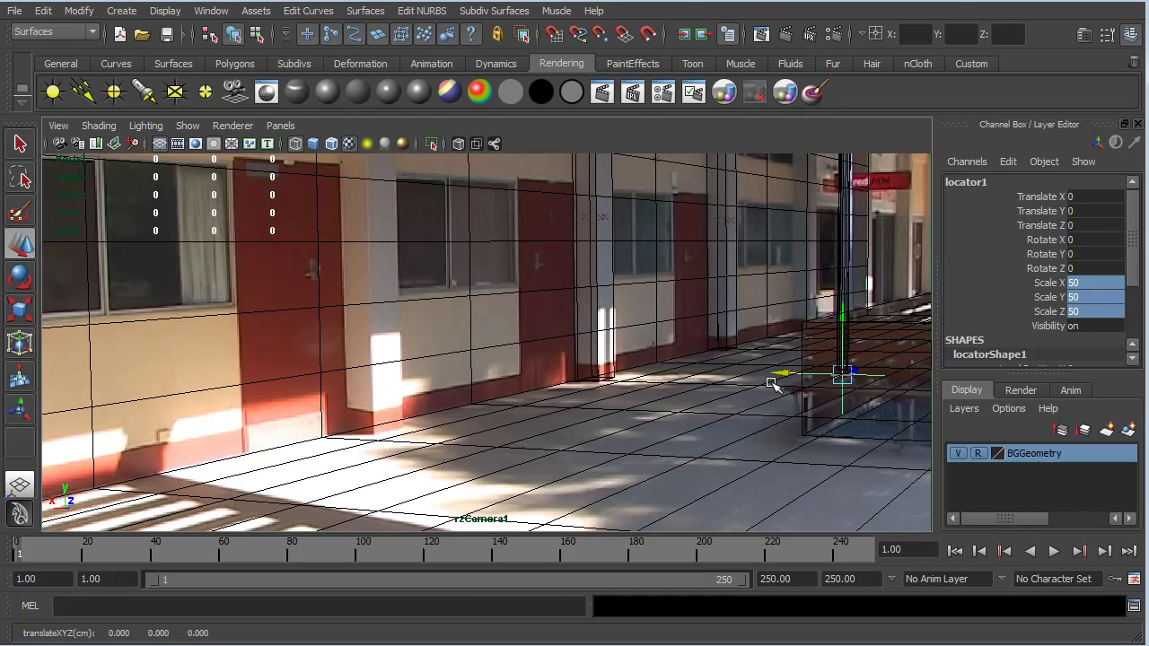
{"action": "key", "text": "c"}
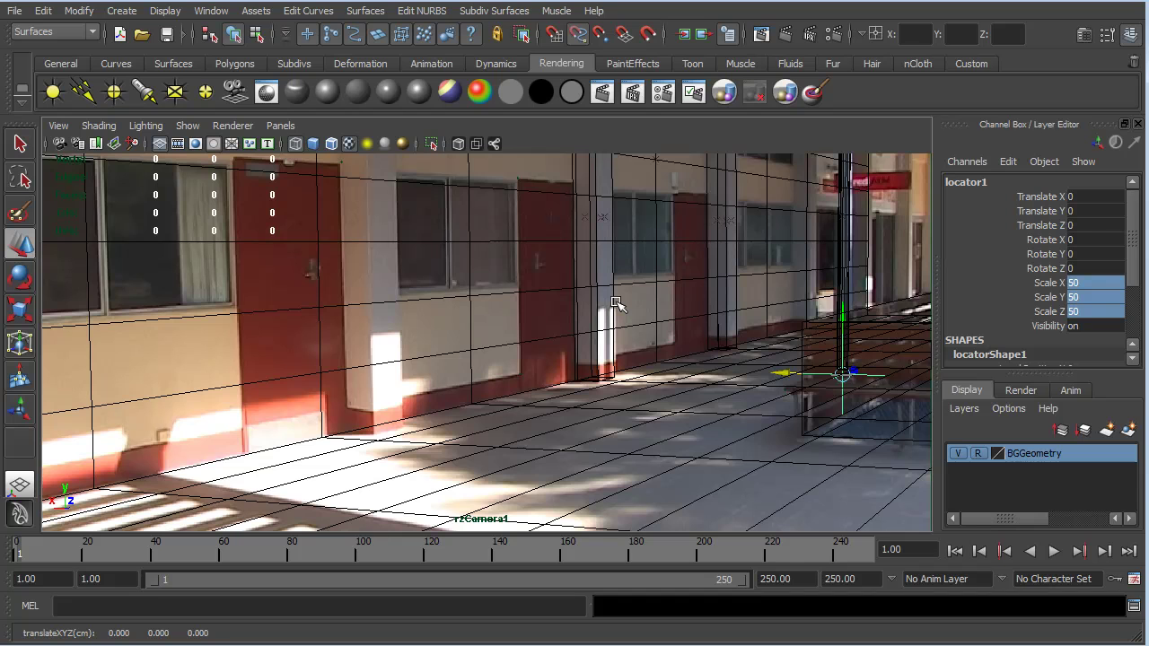
{"action": "middle_click_drag", "start_coordinate": [613, 305], "coordinate": [613, 307]}
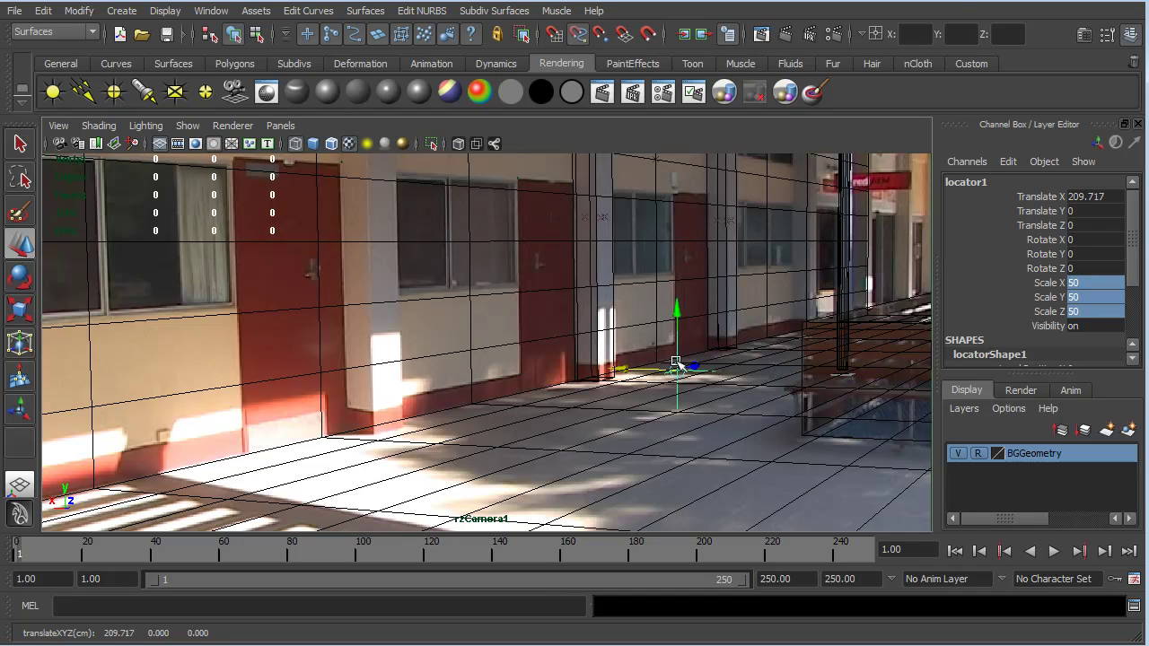
Step: Slide the locator back along the floor to about Translate Z -245
{"action": "key", "text": "c"}
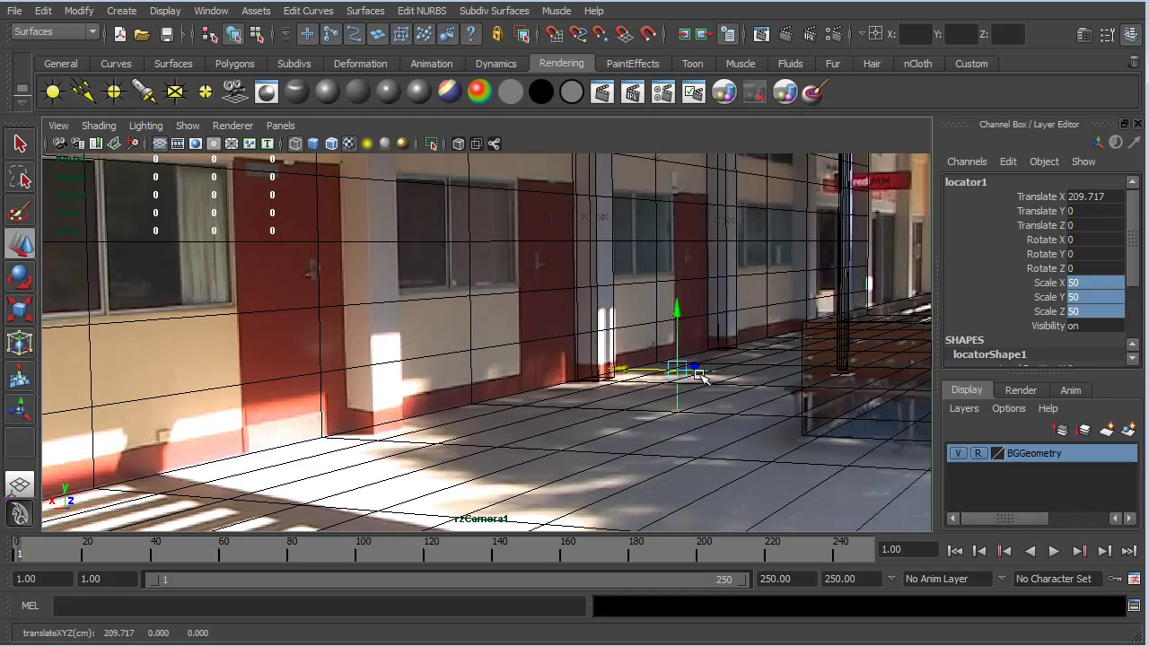
{"action": "left_click_drag", "start_coordinate": [701, 377], "coordinate": [648, 396]}
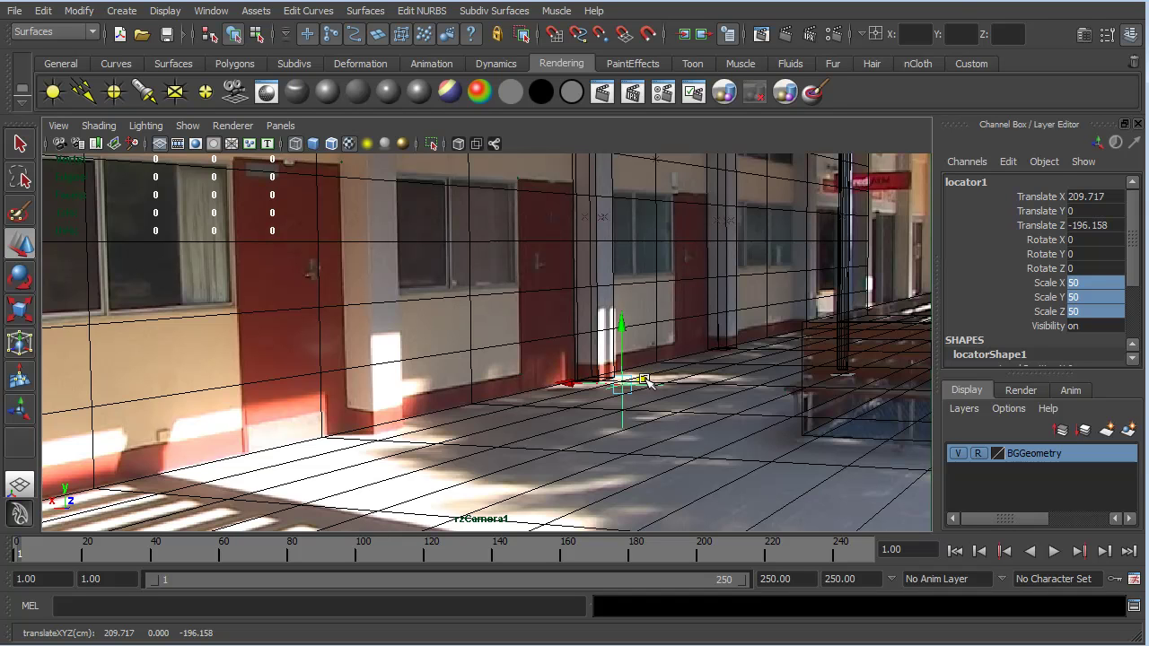
{"action": "left_click_drag", "start_coordinate": [645, 382], "coordinate": [631, 384]}
{"action": "left_click_drag", "start_coordinate": [608, 327], "coordinate": [611, 287]}
{"action": "left_click", "coordinate": [280, 125]}
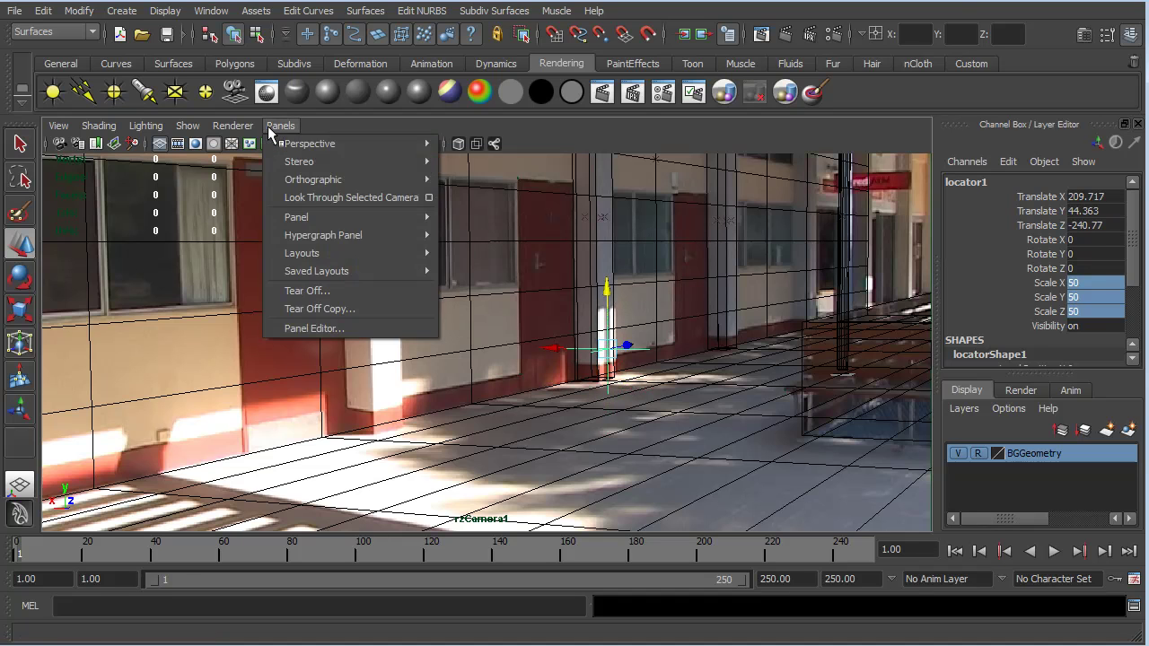
{"action": "mouse_move", "coordinate": [312, 146]}
{"action": "left_click", "coordinate": [474, 145]}
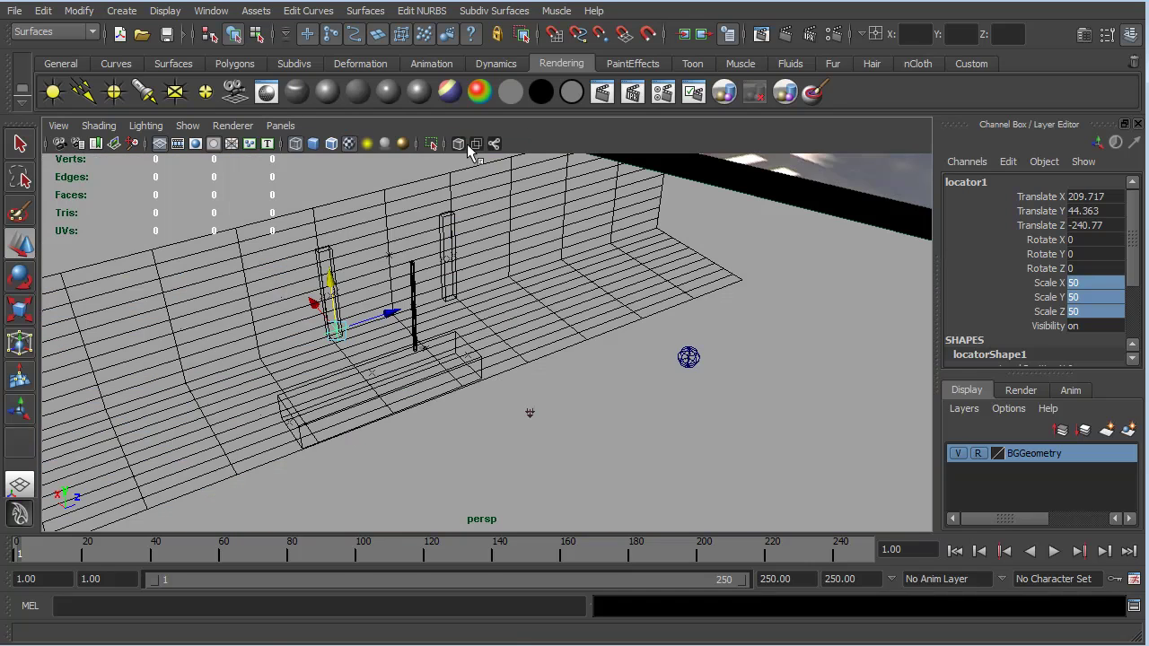
{"action": "key", "text": "f"}
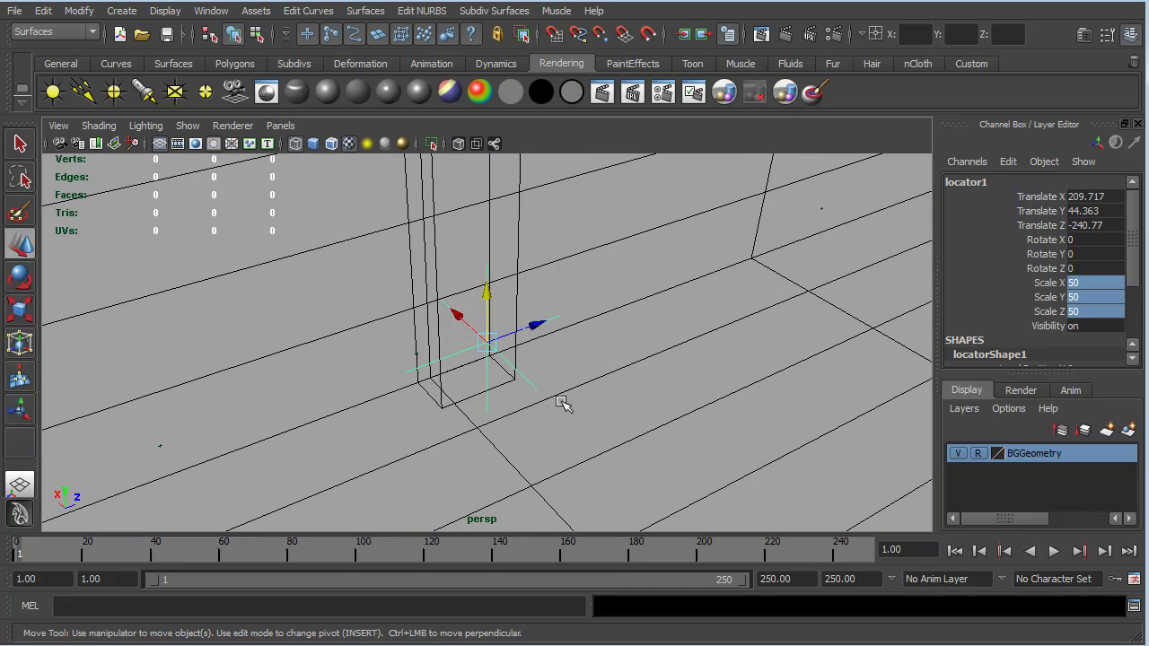
{"action": "left_click_drag", "start_coordinate": [559, 400], "coordinate": [579, 414], "text": "alt"}
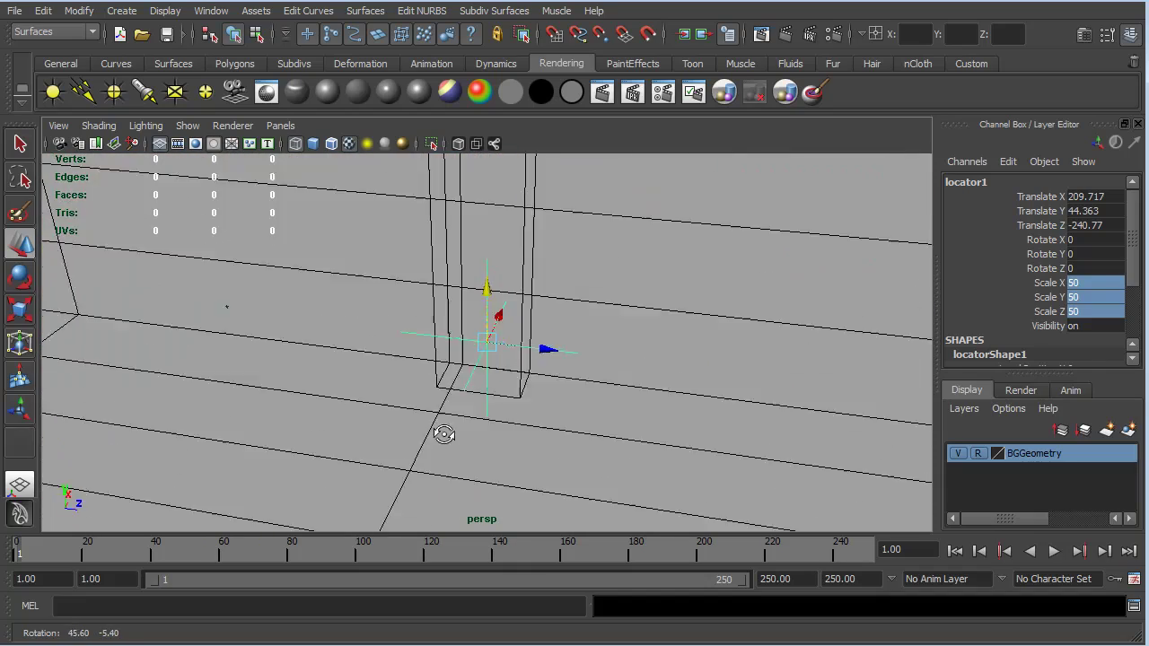
{"action": "left_click_drag", "start_coordinate": [444, 434], "coordinate": [422, 388], "text": "alt"}
{"action": "left_click", "coordinate": [278, 125]}
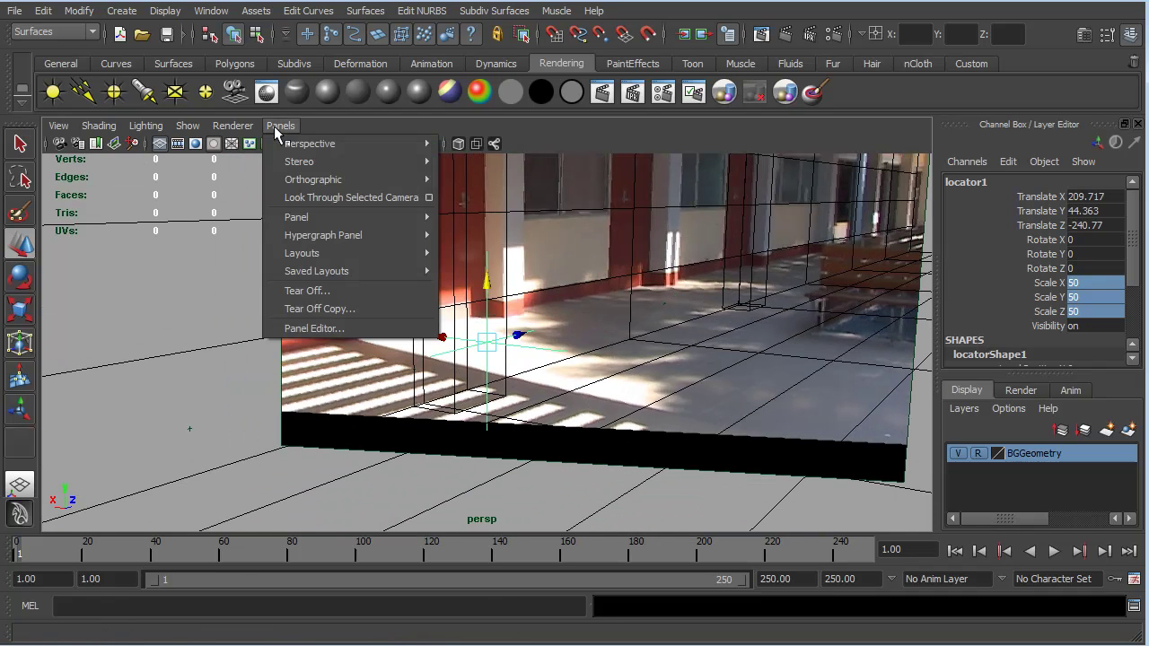
{"action": "mouse_move", "coordinate": [324, 146]}
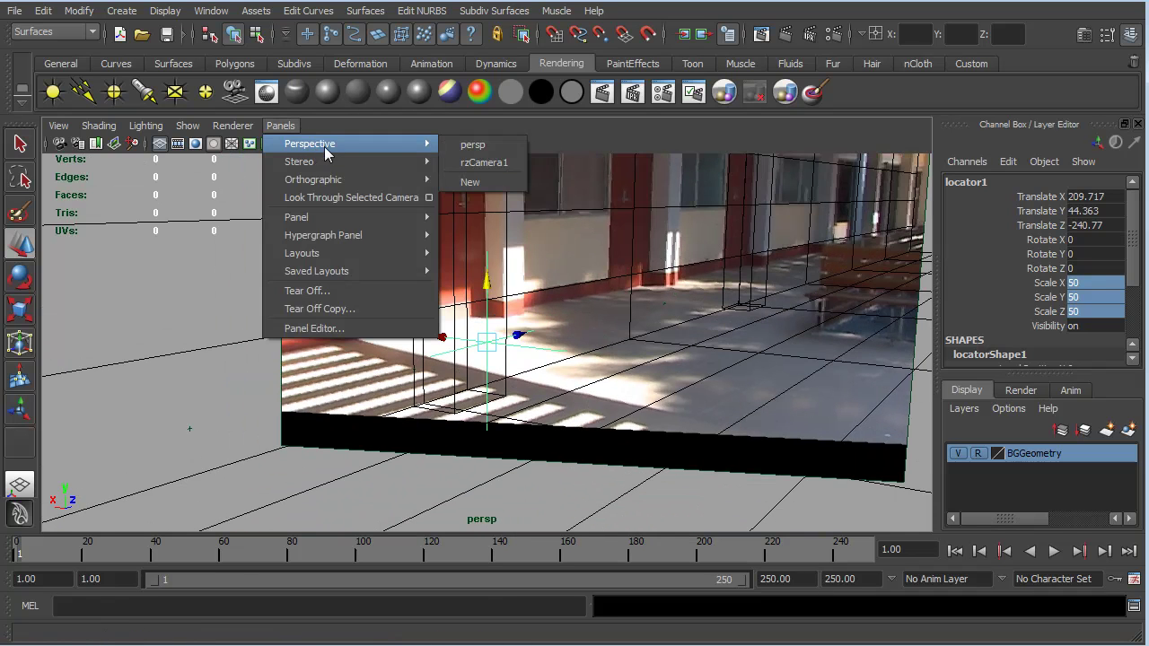
{"action": "left_click", "coordinate": [486, 163]}
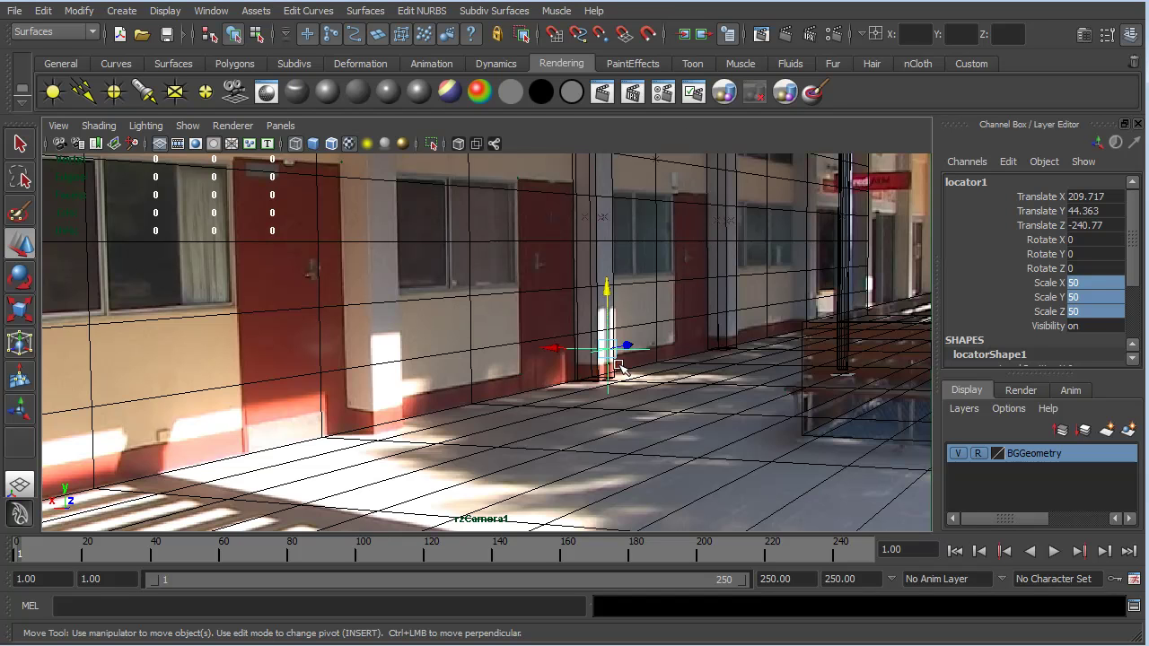
Step: Move locator1 toward the camera and up to 209.717, 91.867, -754.291 at the patch's top
{"action": "left_click_drag", "start_coordinate": [631, 346], "coordinate": [417, 404]}
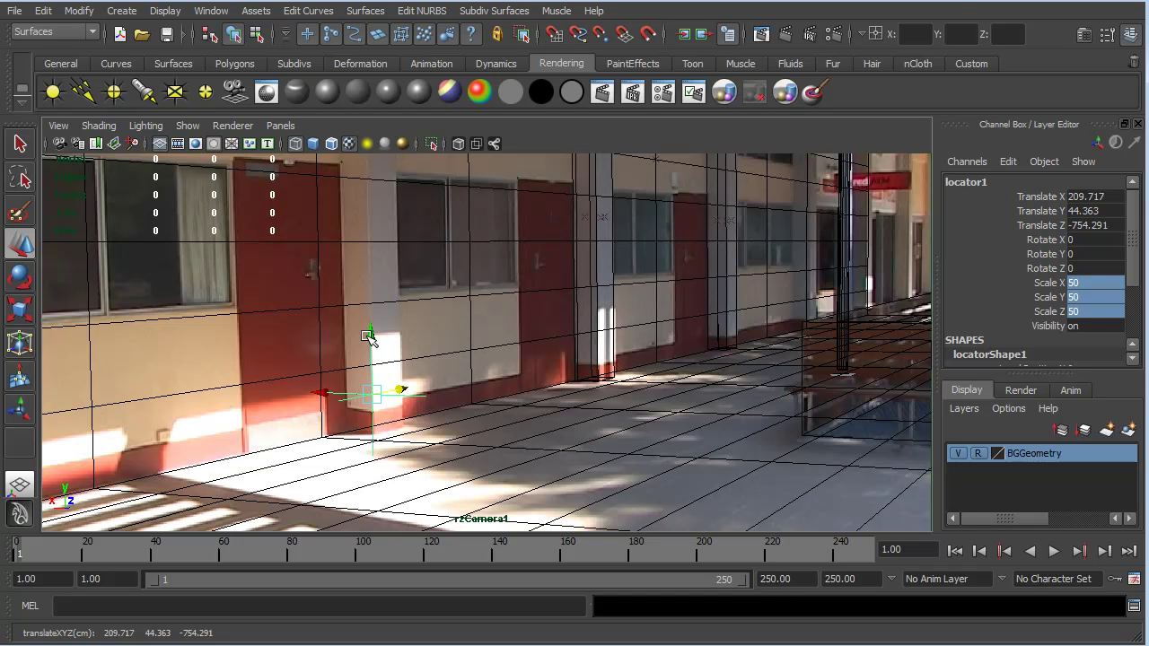
{"action": "left_click_drag", "start_coordinate": [369, 336], "coordinate": [371, 276]}
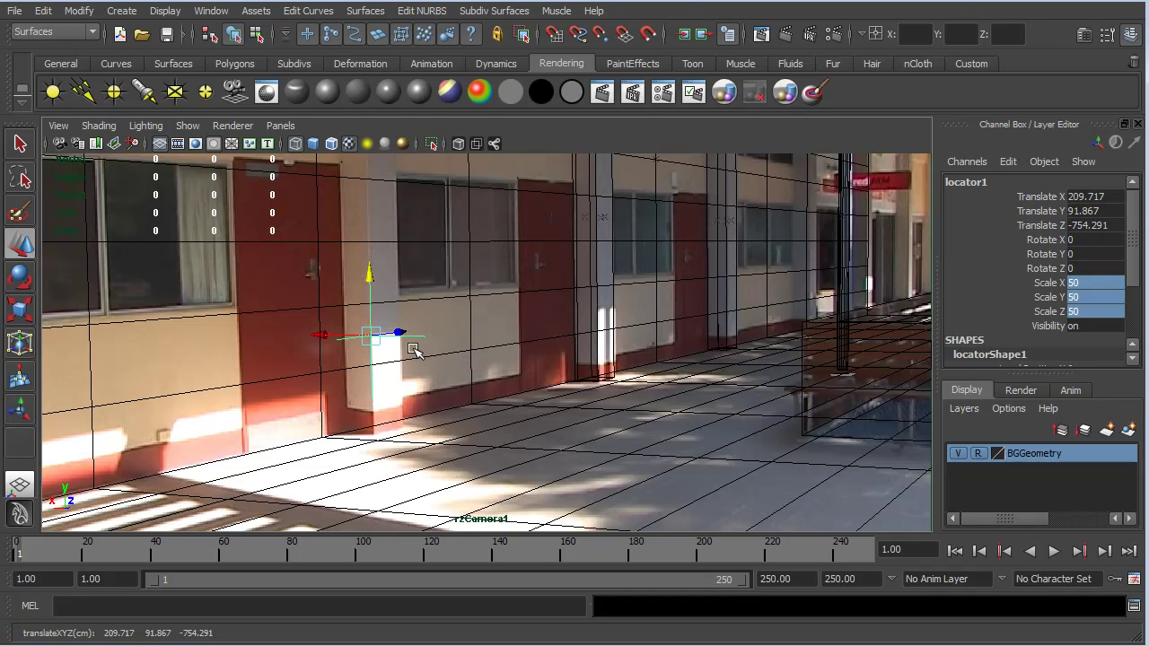
Step: Duplicate locator1 as locator2 and drag it down toward the floor
{"action": "key", "text": "ctrl+d"}
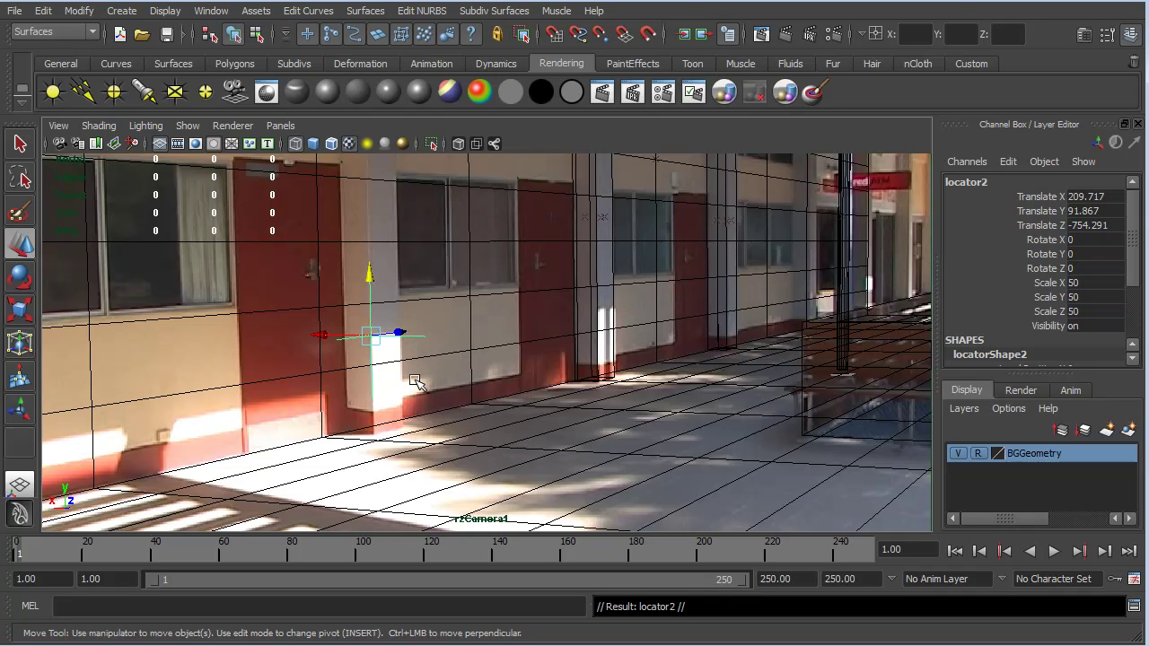
{"action": "left_click_drag", "start_coordinate": [320, 339], "coordinate": [442, 379]}
{"action": "left_click_drag", "start_coordinate": [494, 281], "coordinate": [500, 351]}
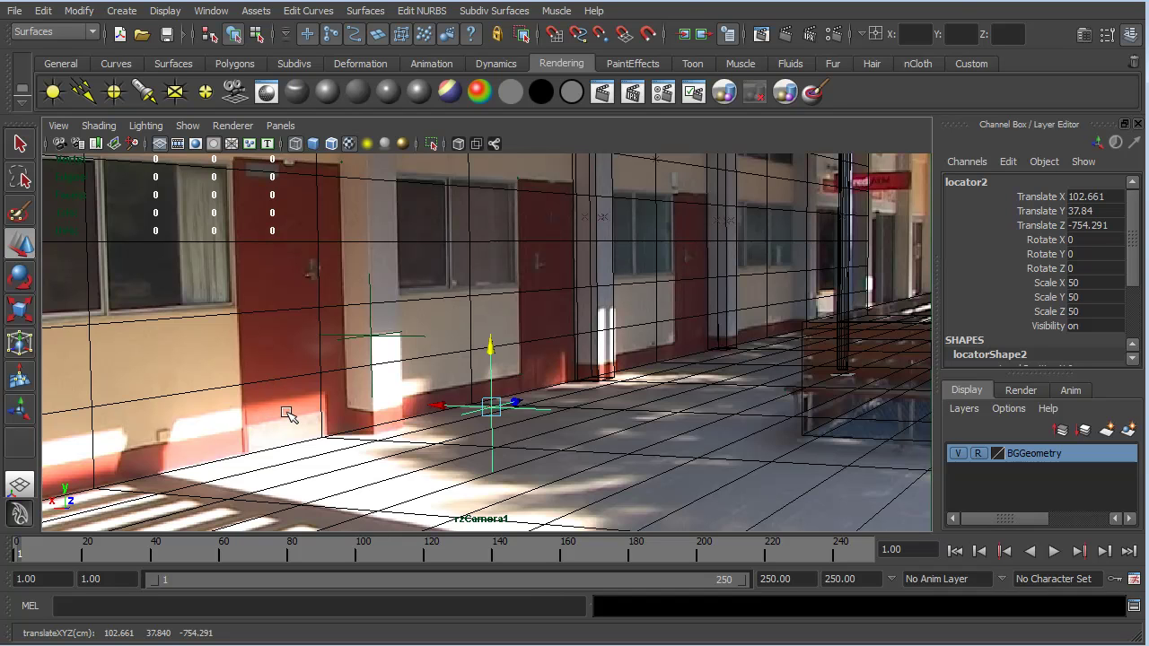
Step: Snap locator2 along X onto the wall and nudge it to the sunlit patch's lower edge
{"action": "left_click", "coordinate": [440, 406]}
{"action": "key", "text": "c"}
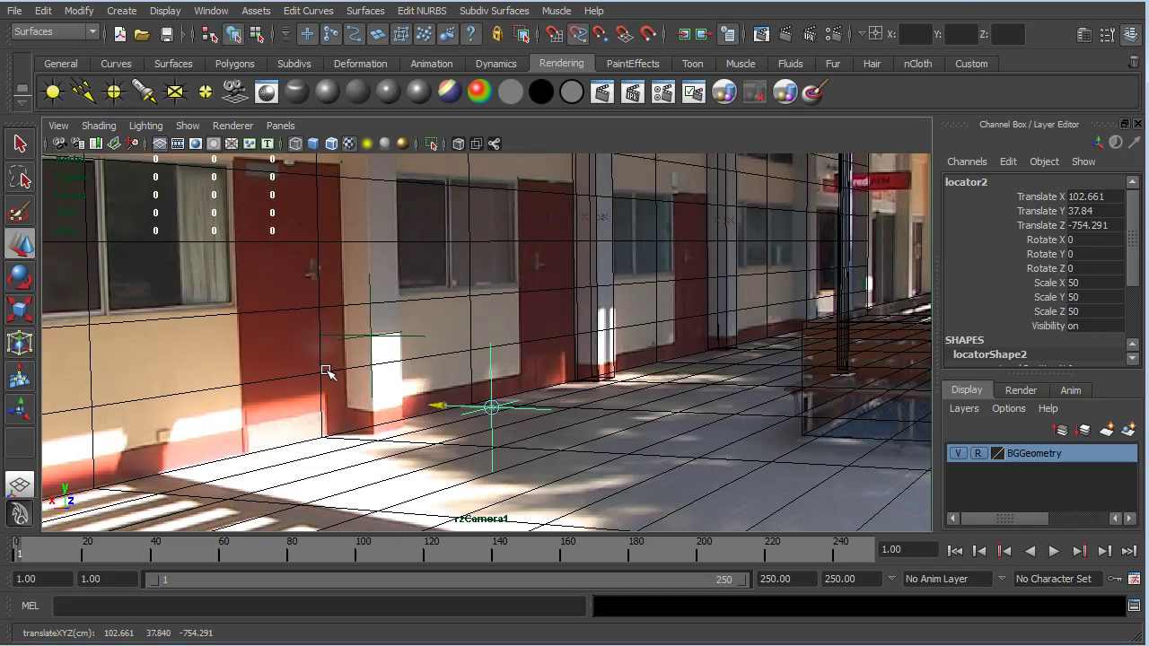
{"action": "middle_click_drag", "start_coordinate": [327, 372], "coordinate": [327, 372]}
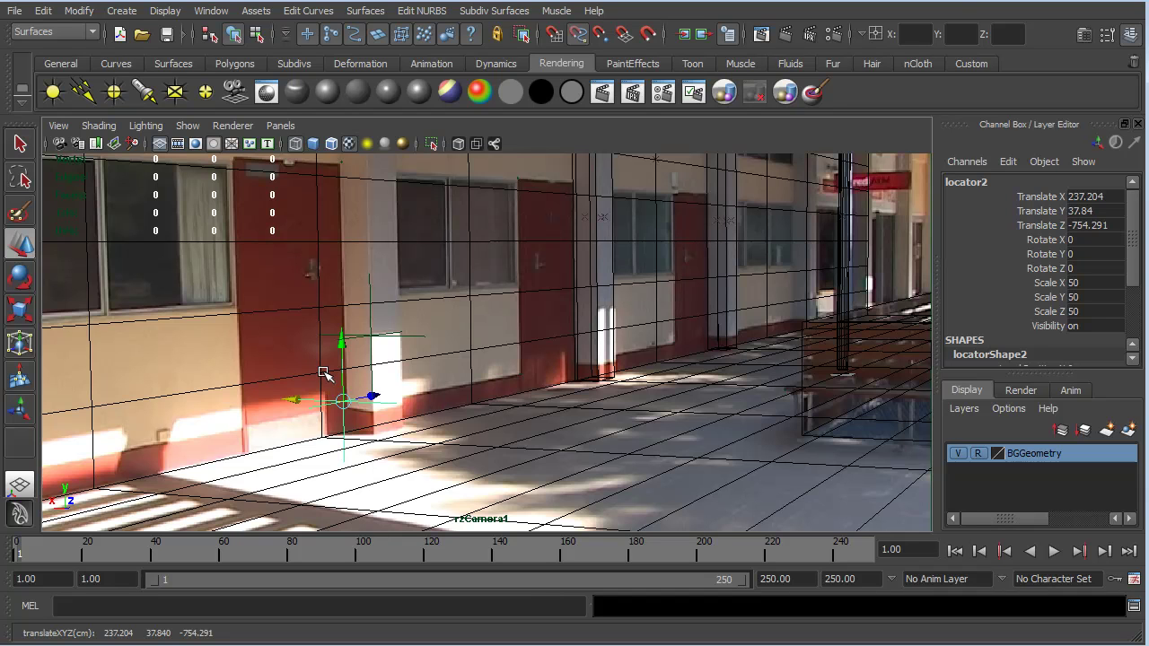
{"action": "key", "text": "c"}
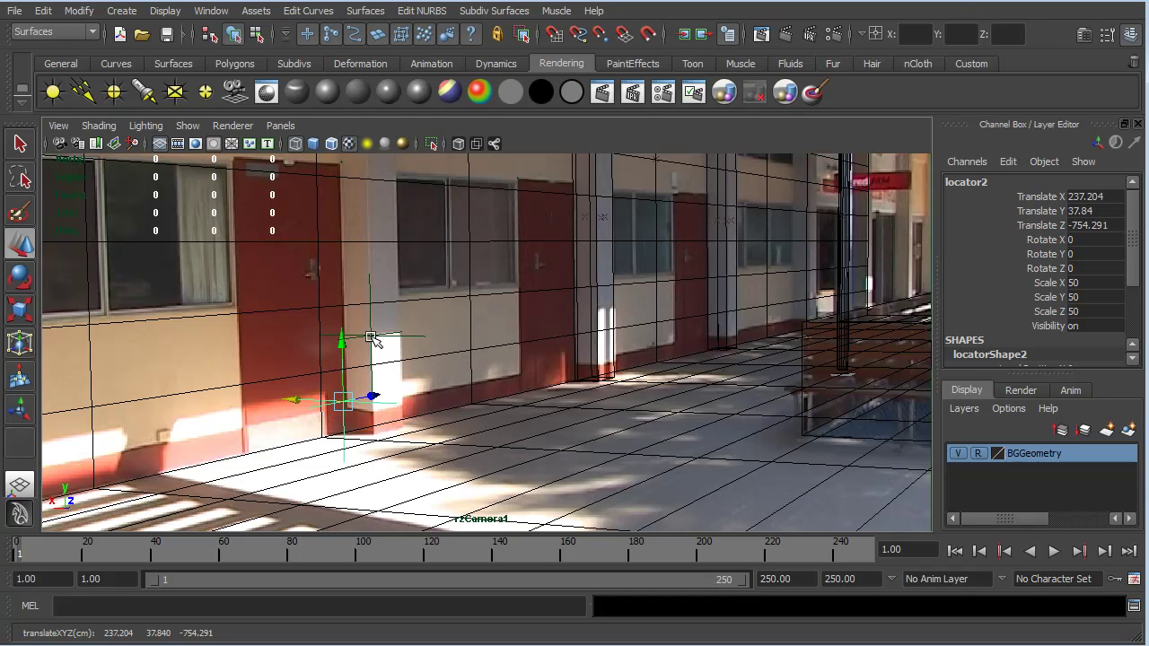
{"action": "left_click_drag", "start_coordinate": [375, 397], "coordinate": [357, 402]}
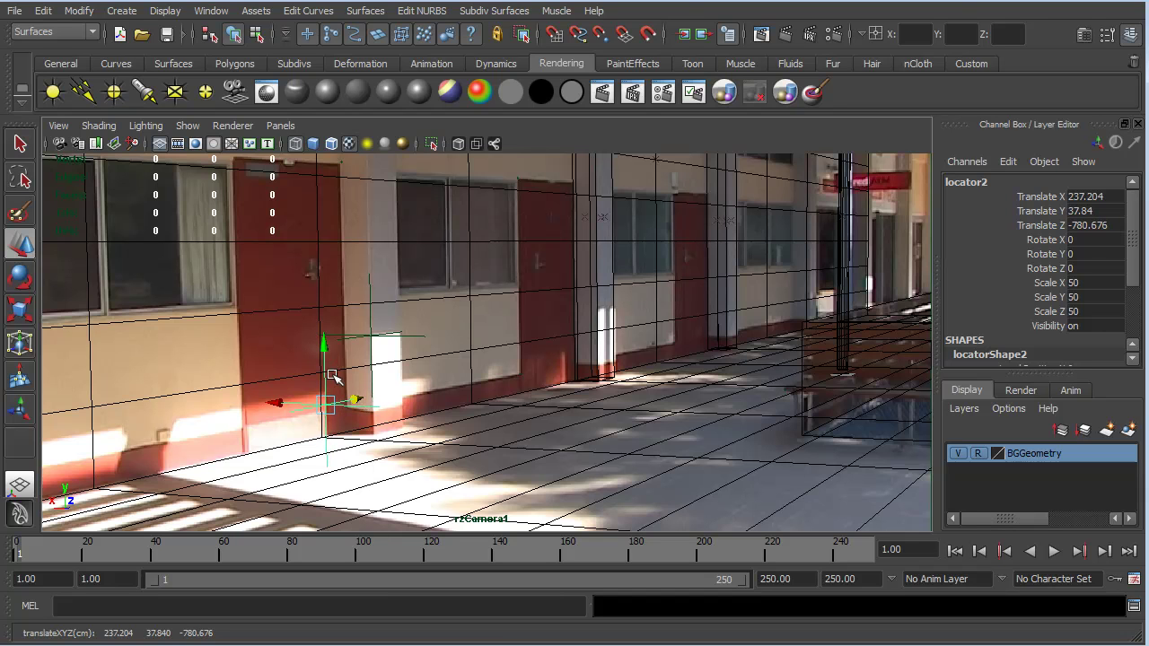
{"action": "left_click_drag", "start_coordinate": [324, 340], "coordinate": [324, 331]}
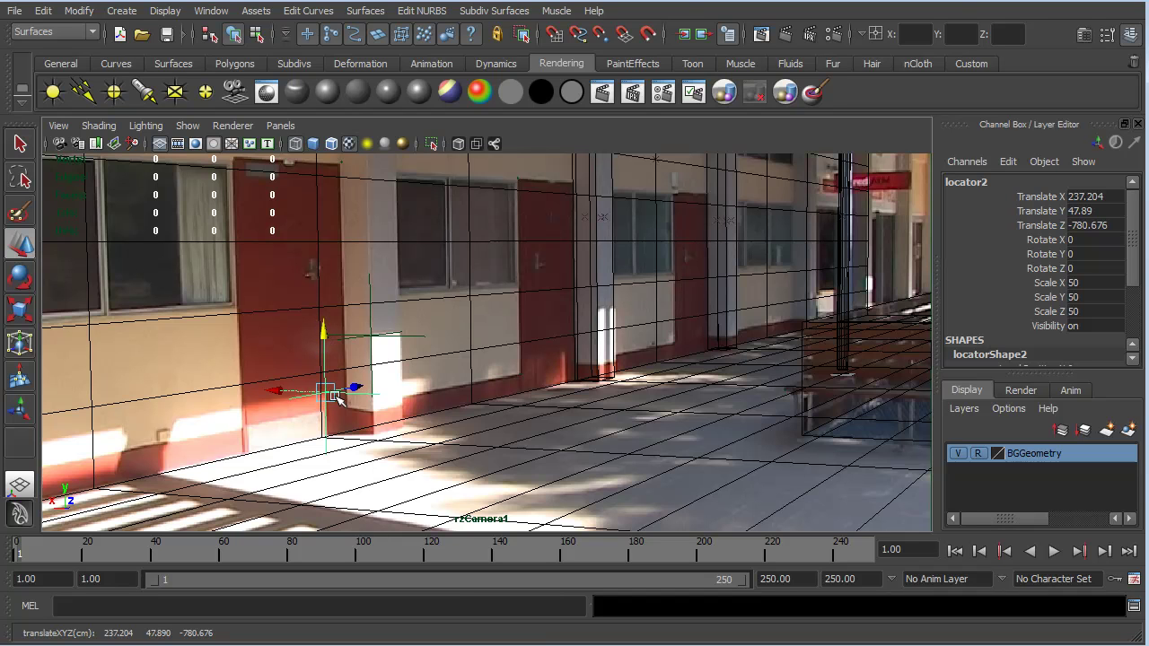
{"action": "left_click", "coordinate": [502, 436]}
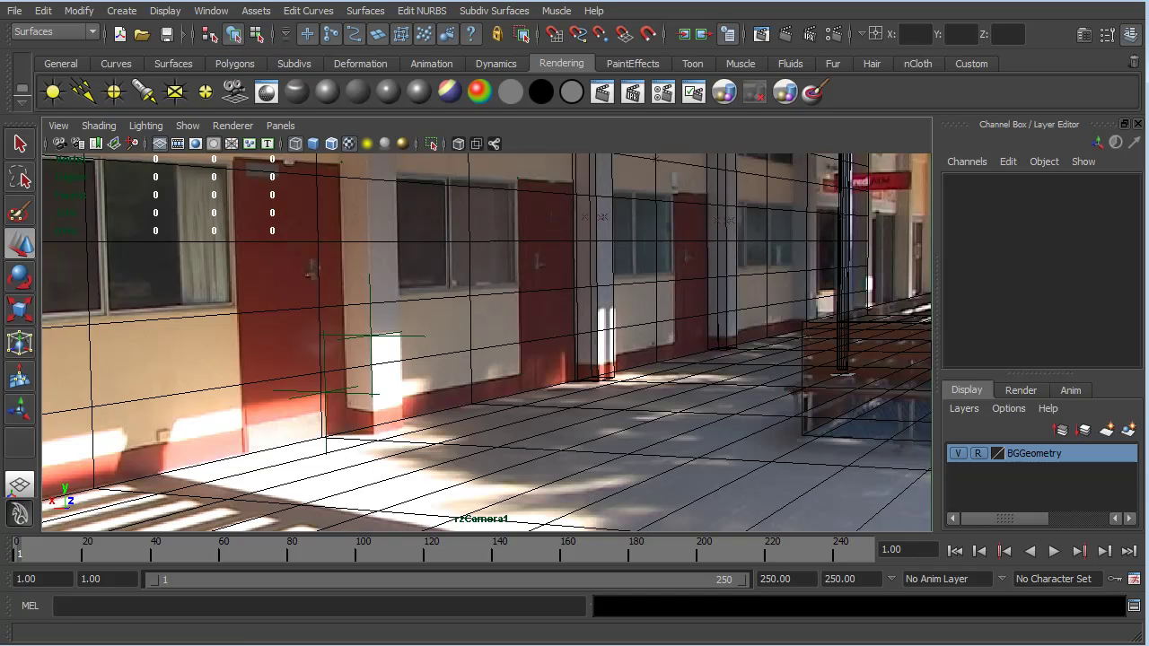
Step: Create a directional light in the scene
{"action": "left_click", "coordinate": [121, 11]}
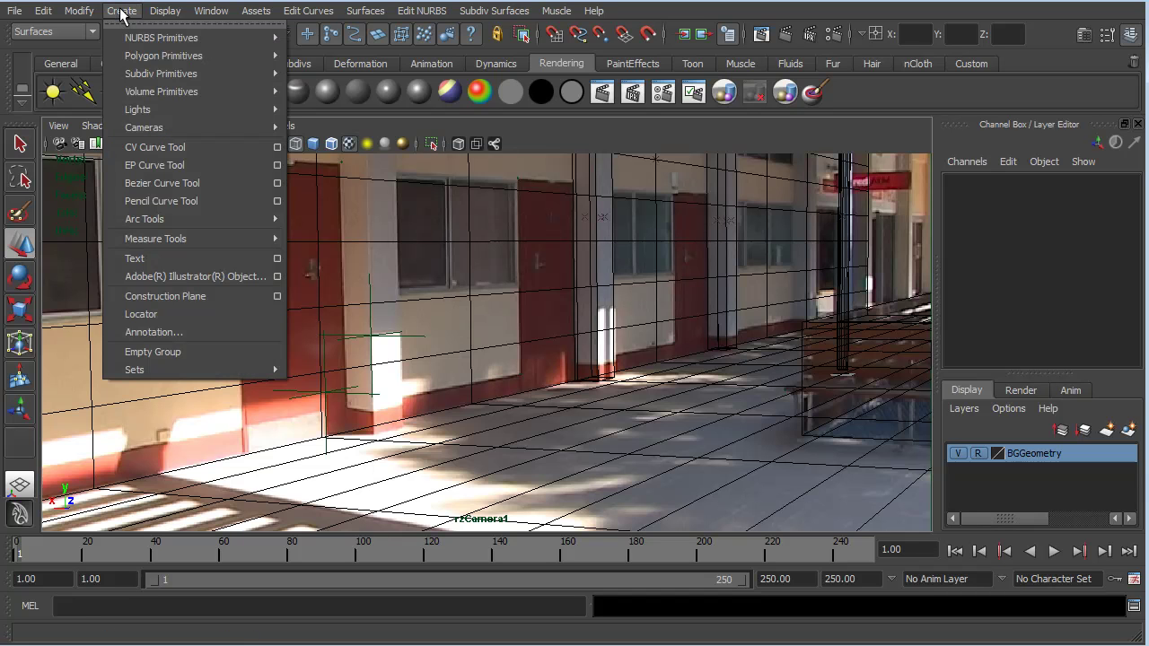
{"action": "mouse_move", "coordinate": [145, 109]}
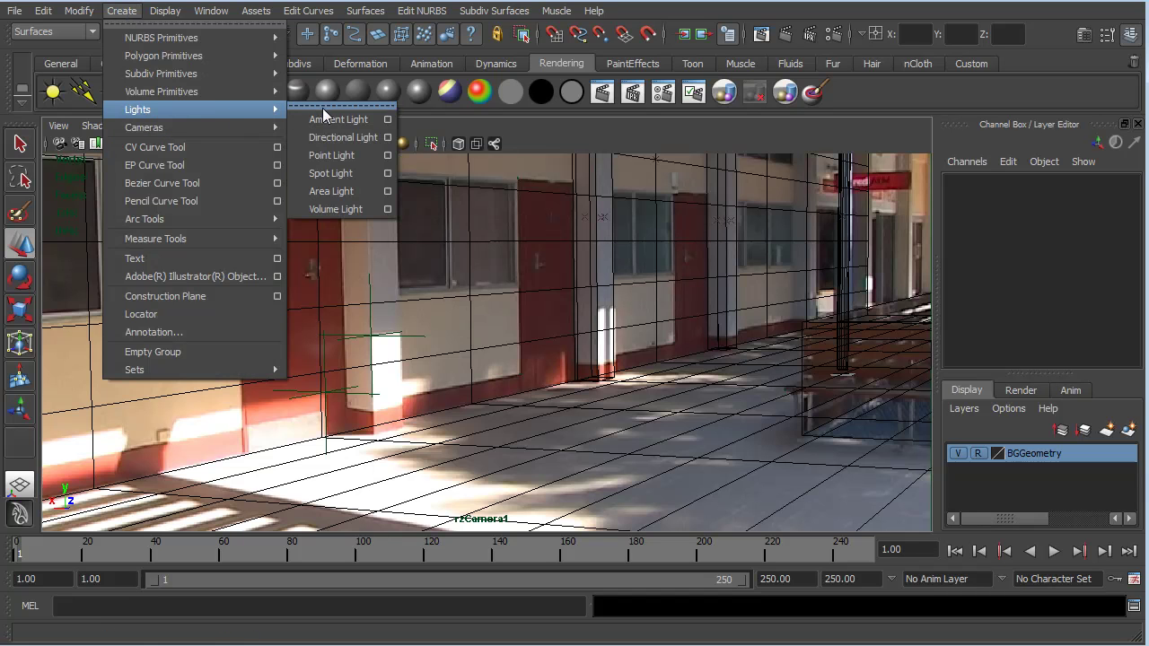
{"action": "left_click", "coordinate": [343, 137]}
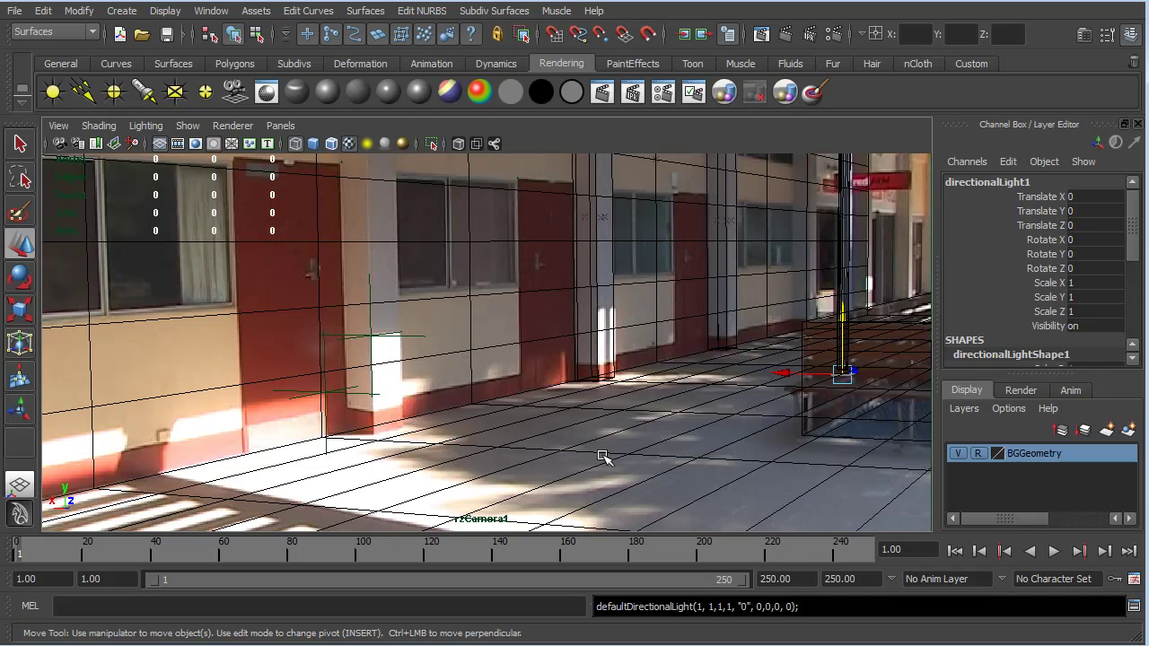
Step: Point-snap directionalLight1 onto locator1 at 209.717, 91.867, -754.291
{"action": "key", "text": "v"}
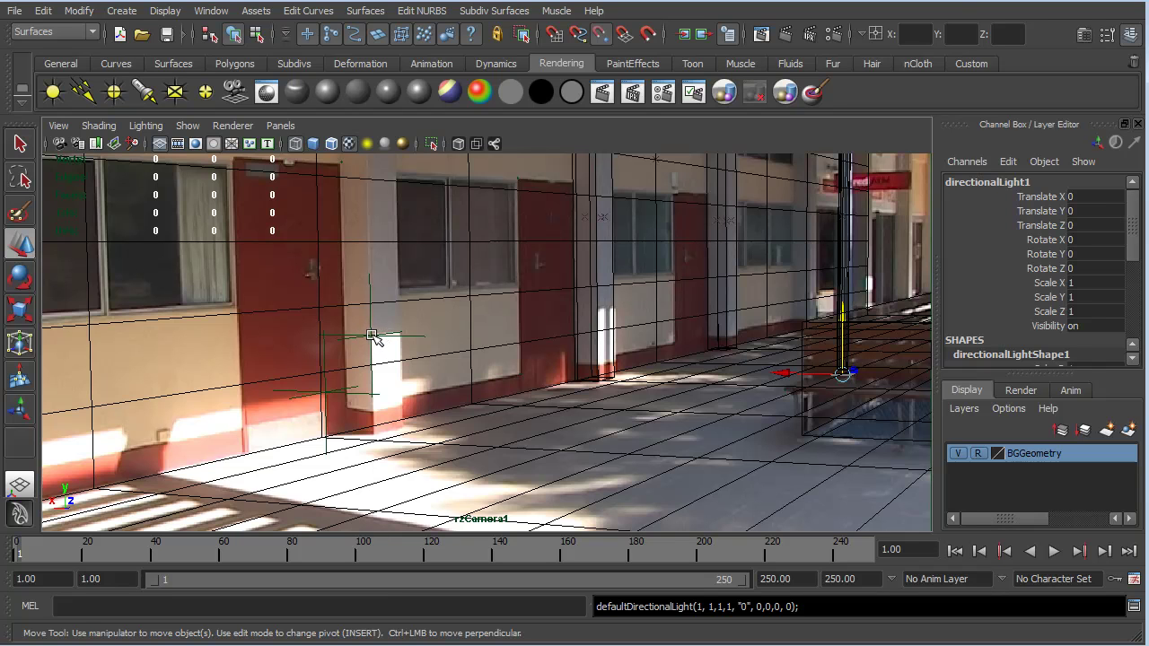
{"action": "middle_click_drag", "start_coordinate": [372, 337], "coordinate": [370, 339]}
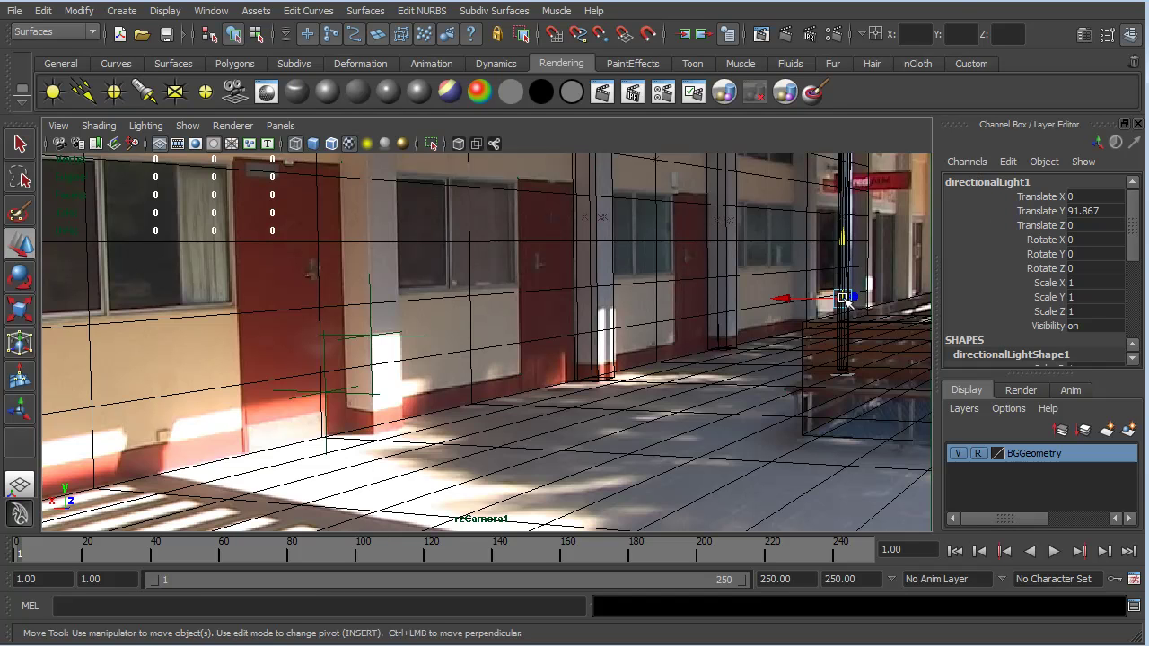
{"action": "left_click_drag", "start_coordinate": [847, 302], "coordinate": [828, 312]}
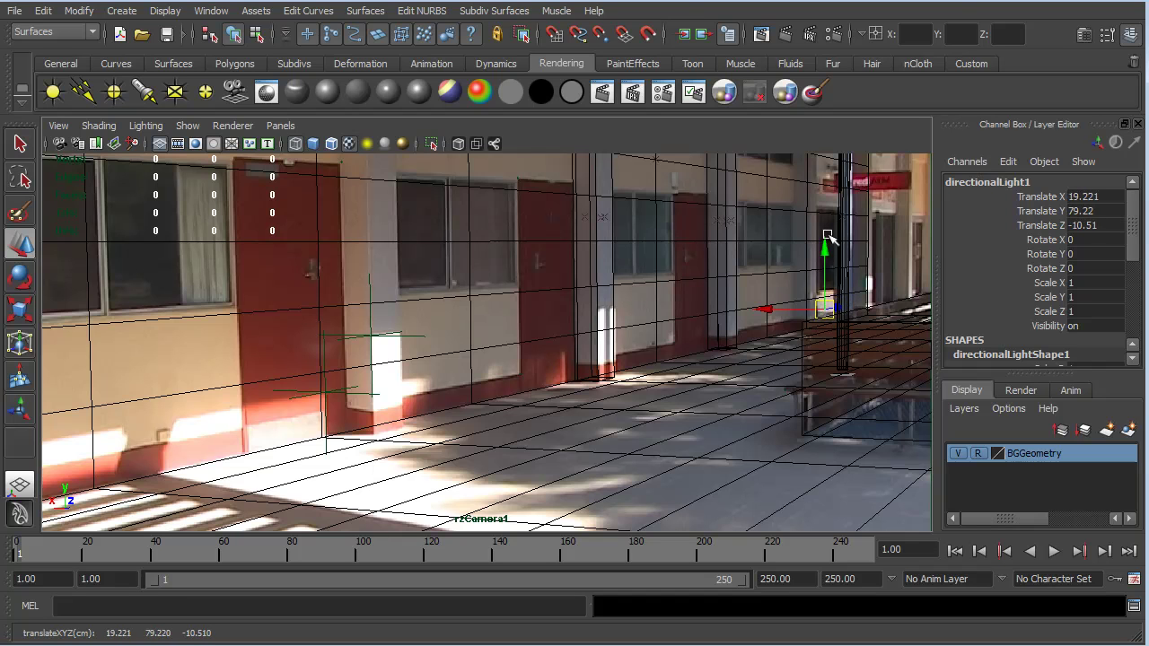
{"action": "key", "text": "v"}
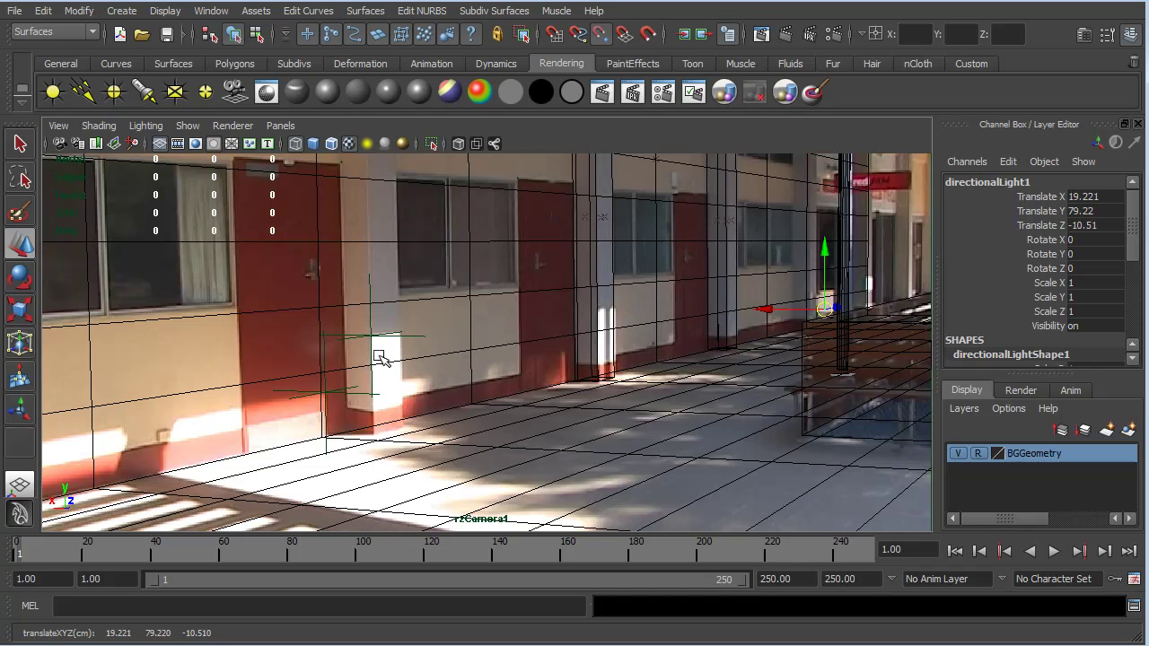
{"action": "middle_click_drag", "start_coordinate": [373, 337], "coordinate": [368, 336]}
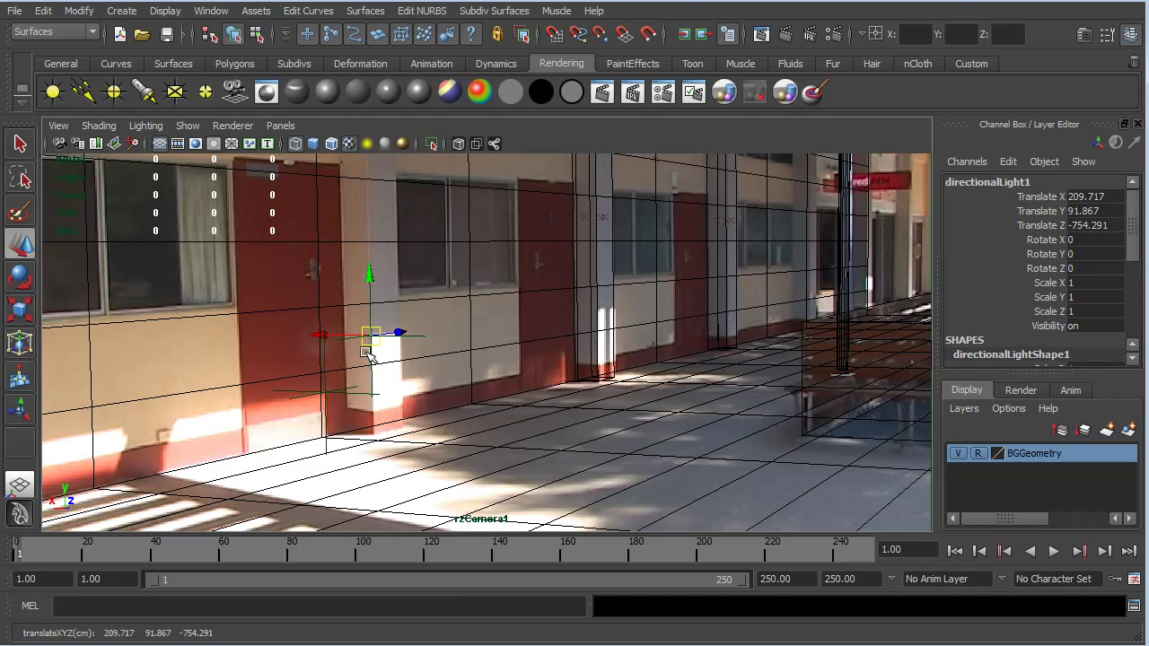
Step: Scale directionalLight1 uniformly to 44.967 on all three axes
{"action": "key", "text": "r"}
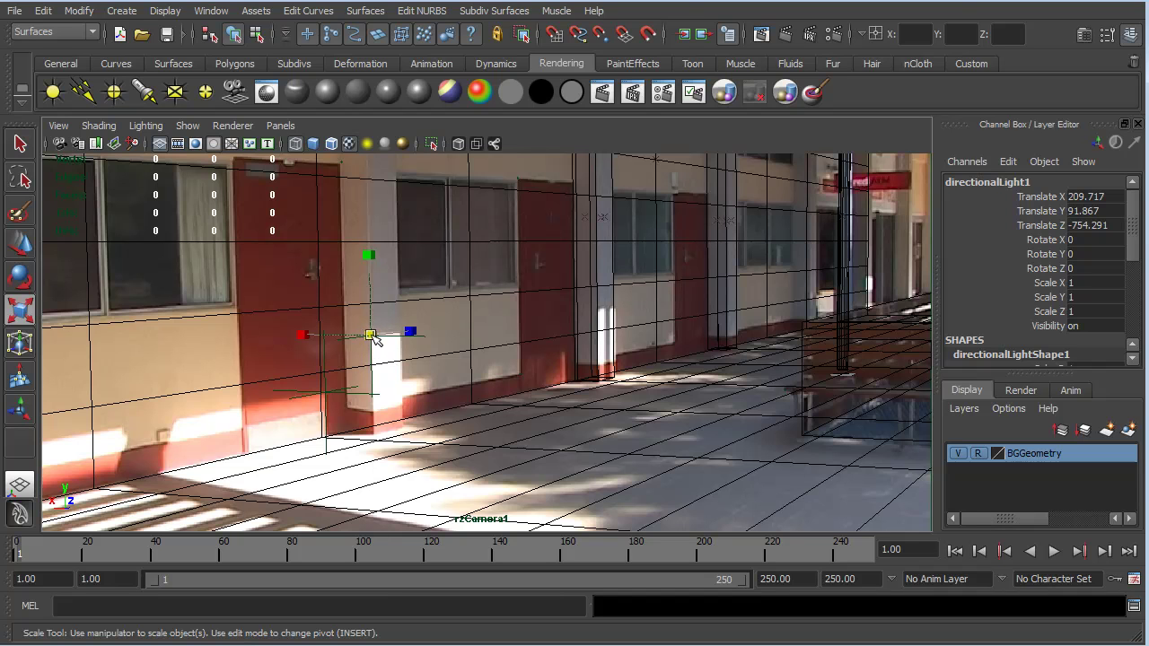
{"action": "left_click_drag", "start_coordinate": [369, 336], "coordinate": [430, 349]}
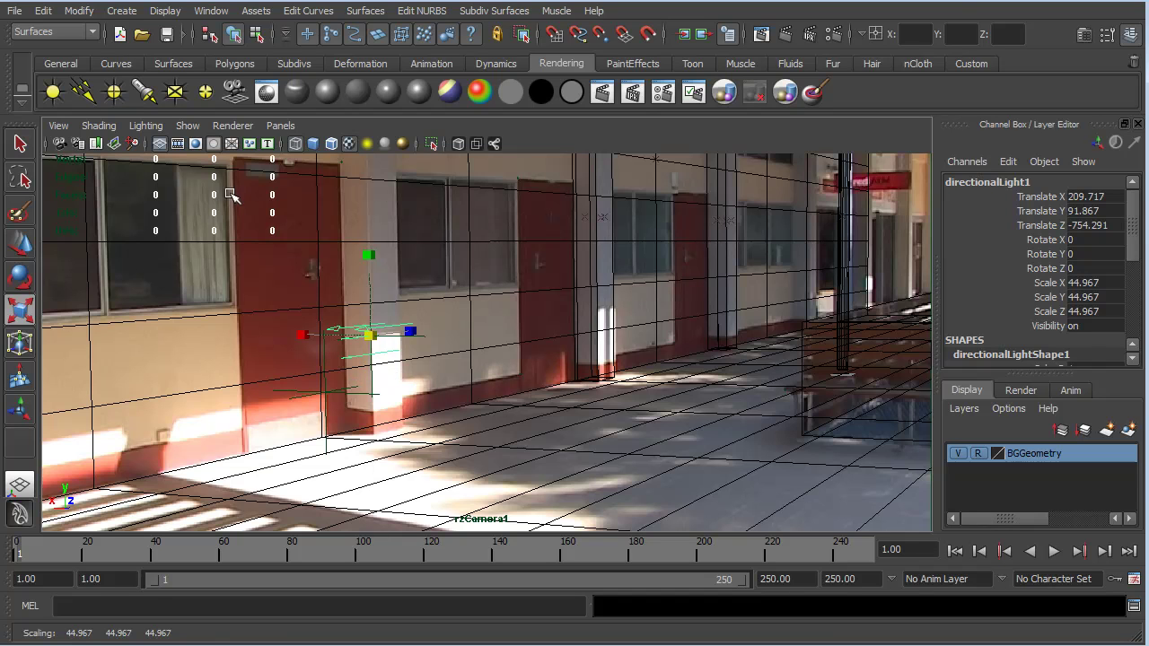
Step: Switch to the Animation menu set and close the Constrain menu without applying anything
{"action": "left_click", "coordinate": [92, 32]}
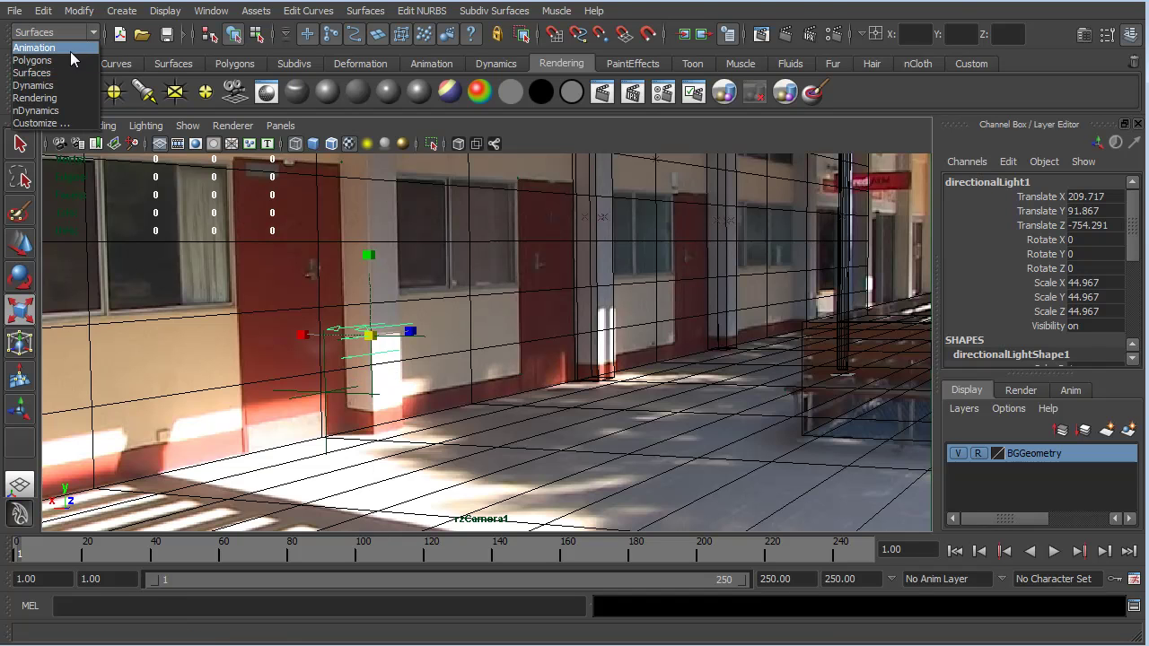
{"action": "left_click", "coordinate": [70, 49]}
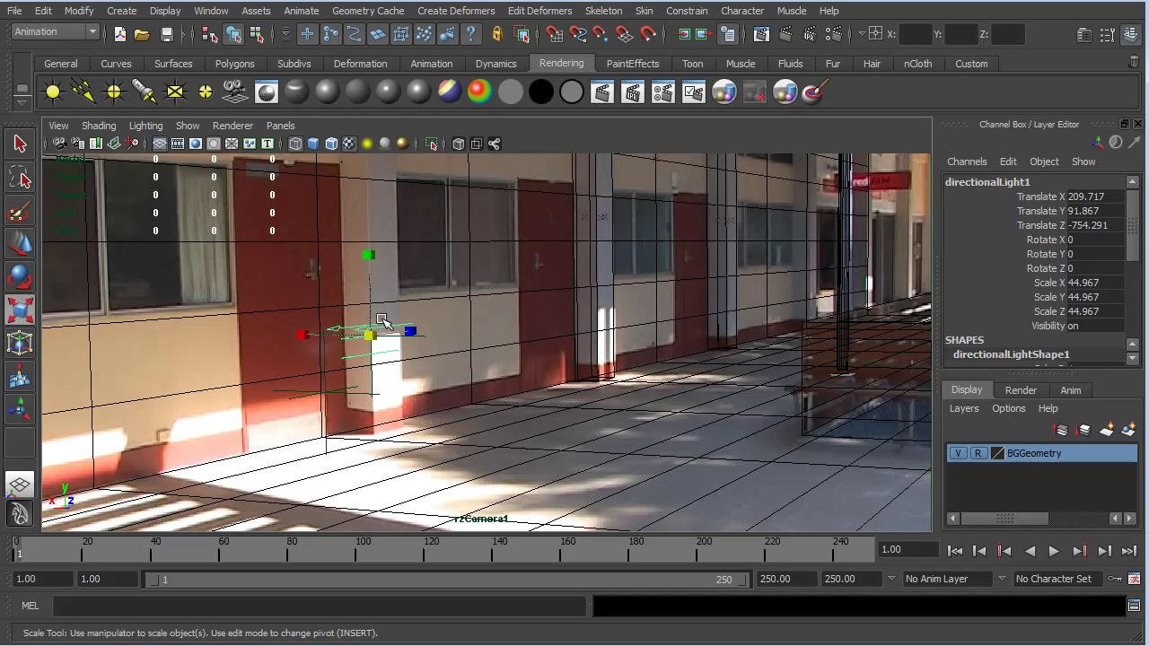
{"action": "left_click", "coordinate": [687, 12]}
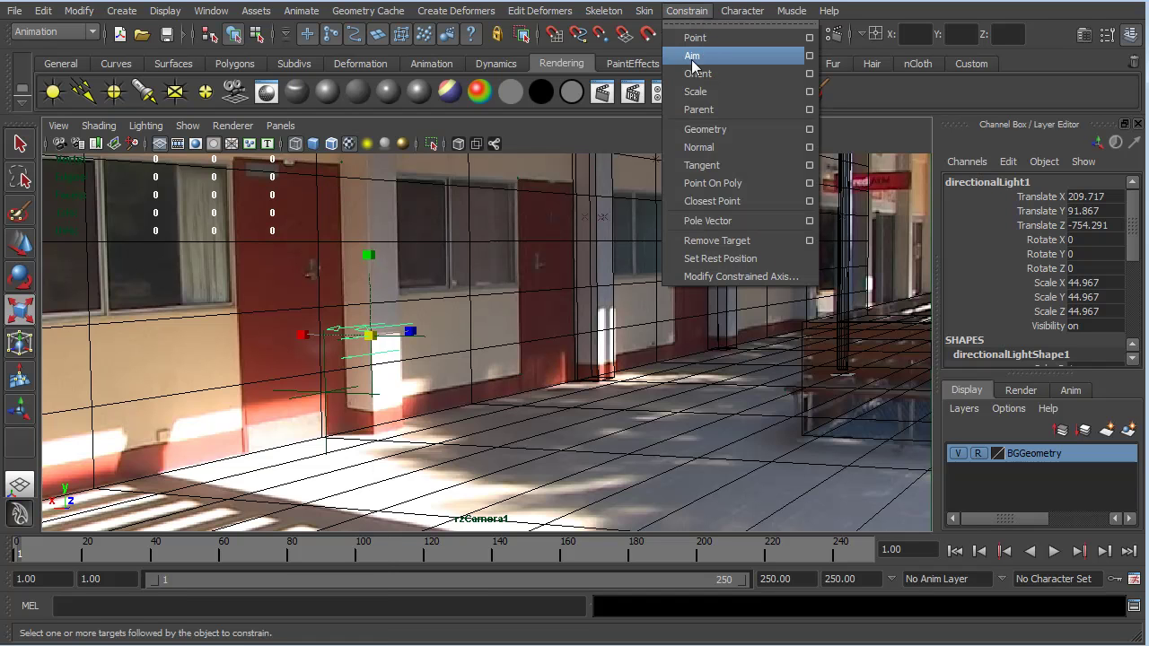
{"action": "left_click", "coordinate": [688, 13]}
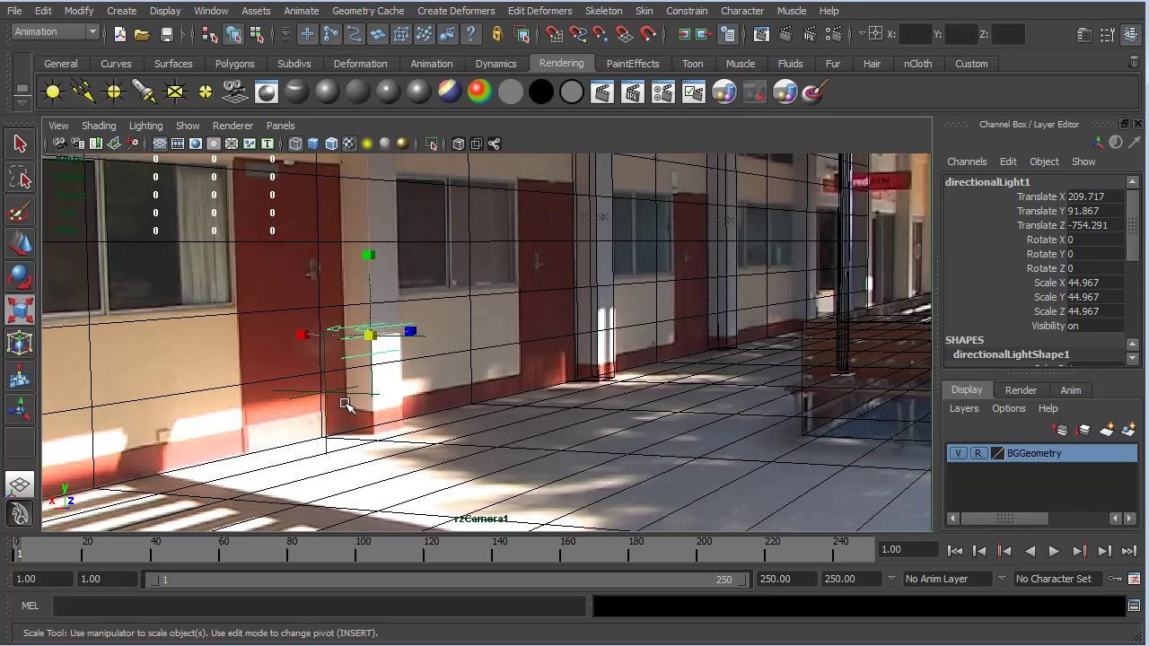
Step: Point-snap directionalLight1's center of interest onto the locator, giving rotations of -49.095 X and -46.172 Y
{"action": "left_click", "coordinate": [20, 412]}
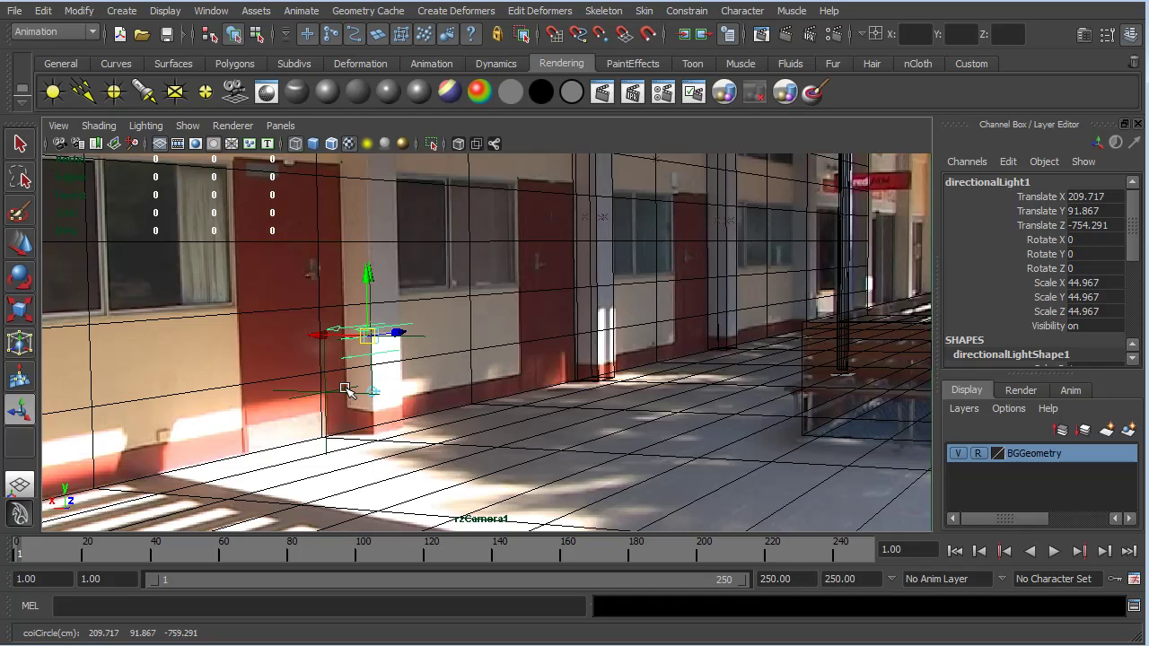
{"action": "key", "text": "v"}
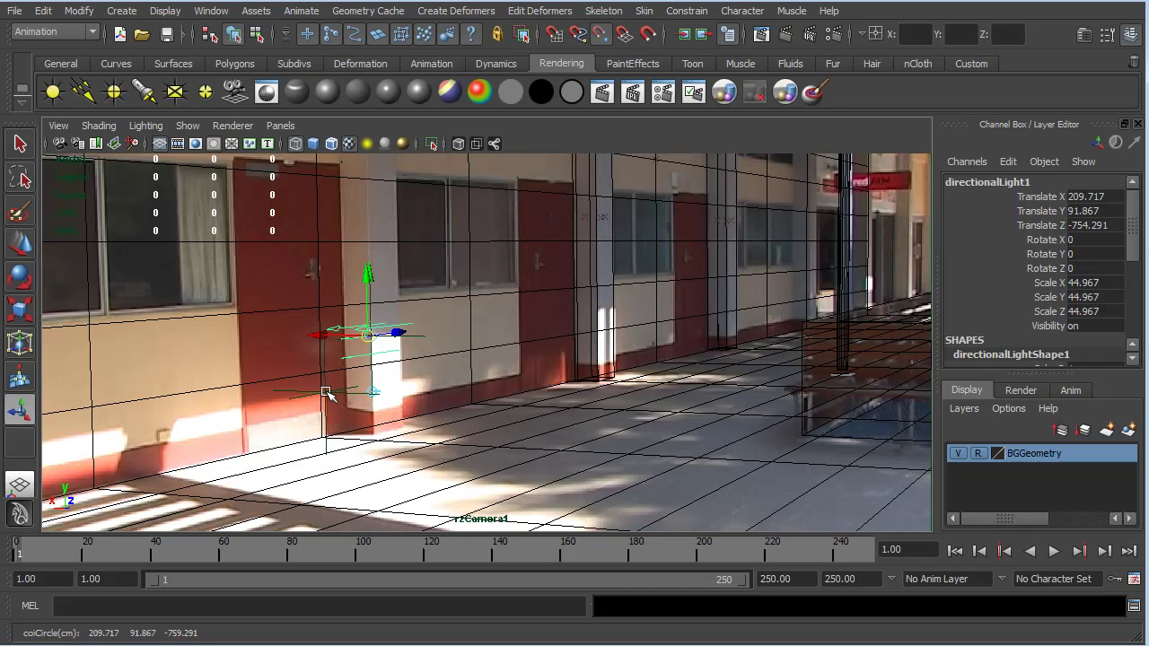
{"action": "left_click_drag", "start_coordinate": [330, 395], "coordinate": [326, 395]}
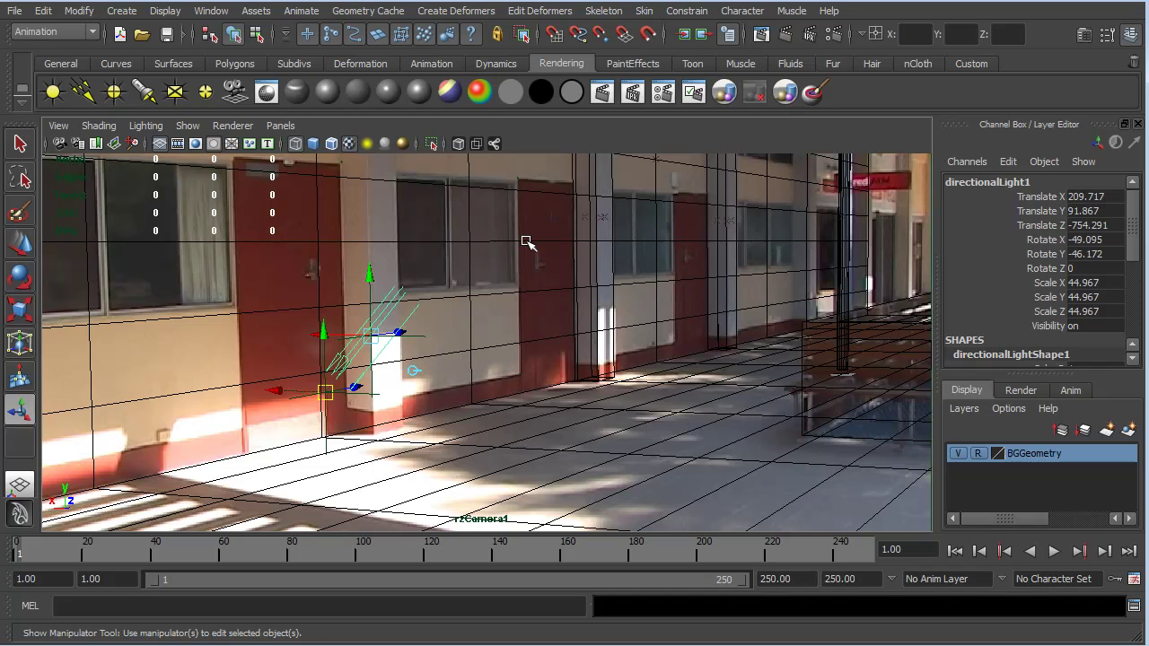
Step: Switch the viewport to smooth shading (5) and lighting from all scene lights (7)
{"action": "key", "text": "5"}
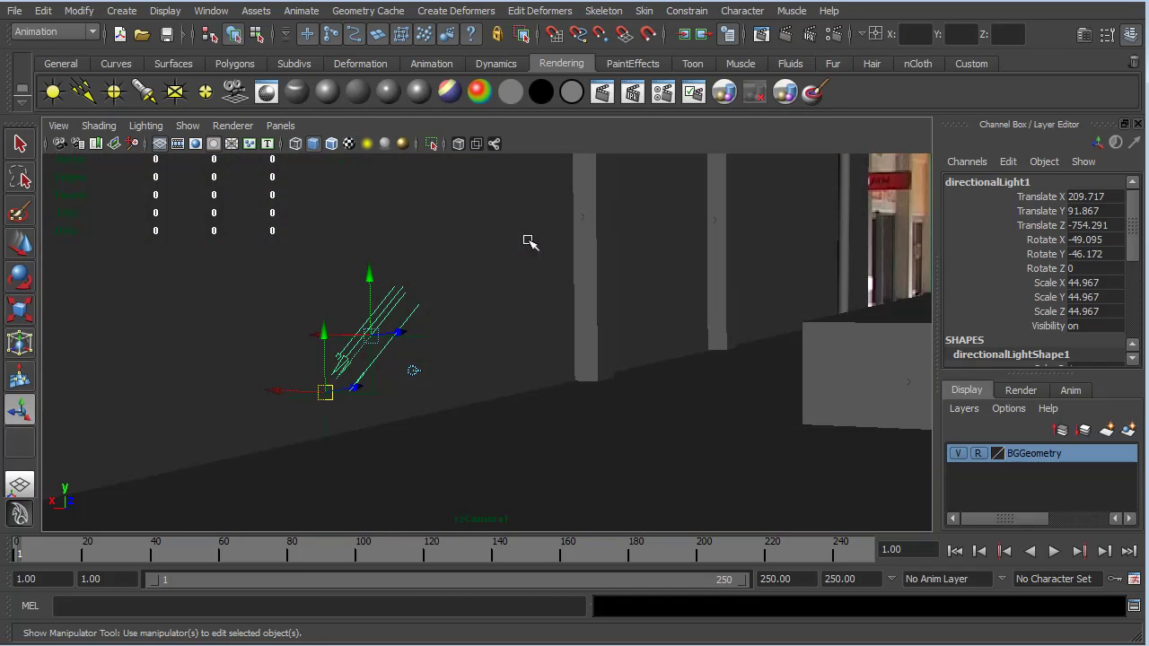
{"action": "left_click", "coordinate": [147, 126]}
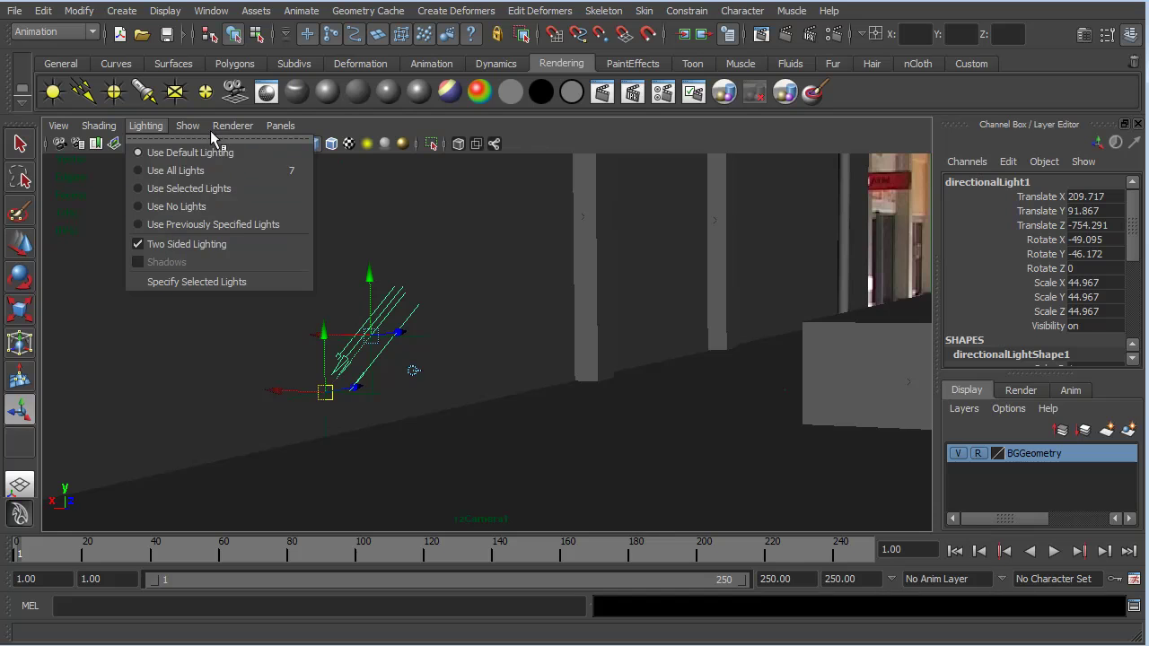
{"action": "mouse_move", "coordinate": [233, 127]}
{"action": "mouse_move", "coordinate": [154, 127]}
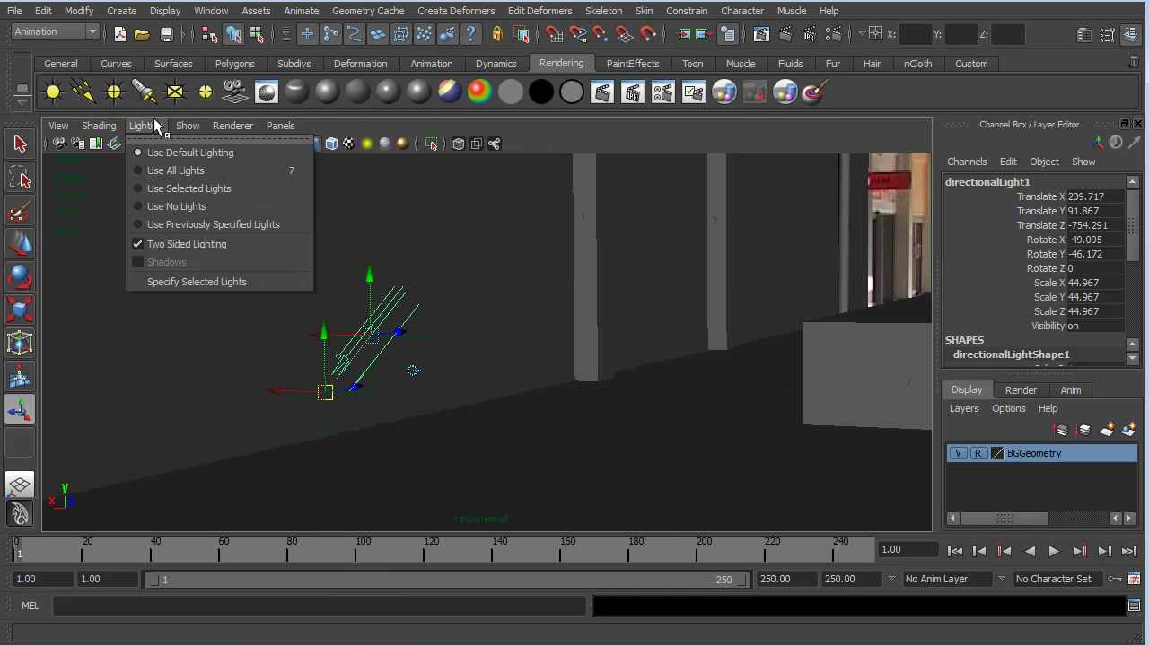
{"action": "left_click", "coordinate": [150, 128]}
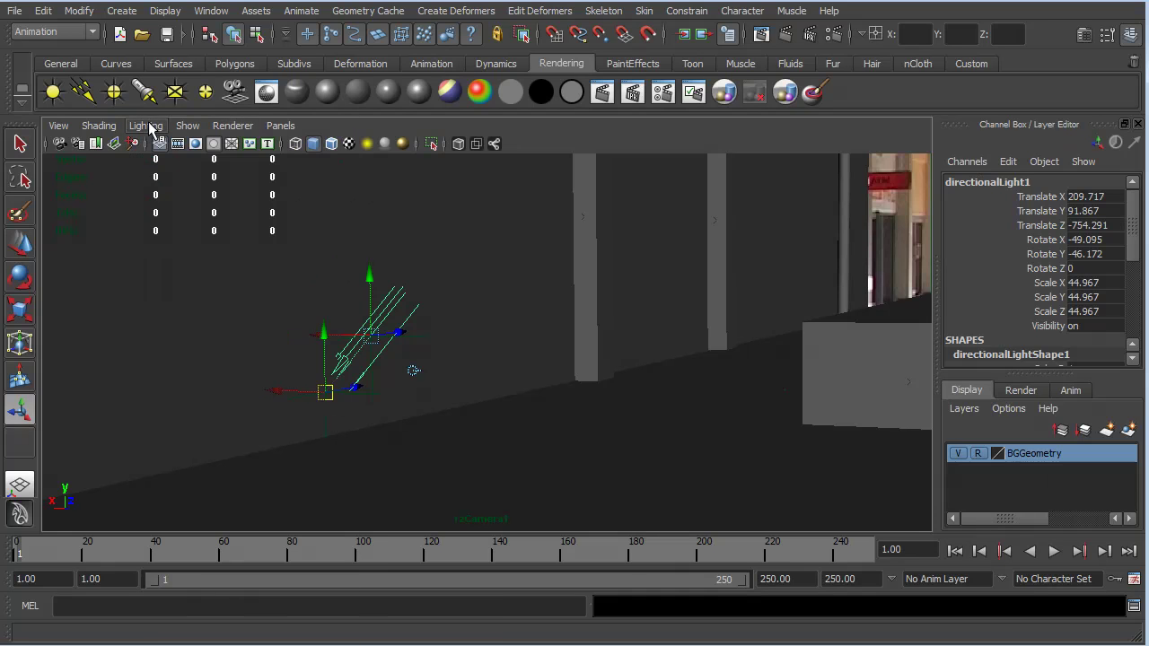
{"action": "key", "text": "7"}
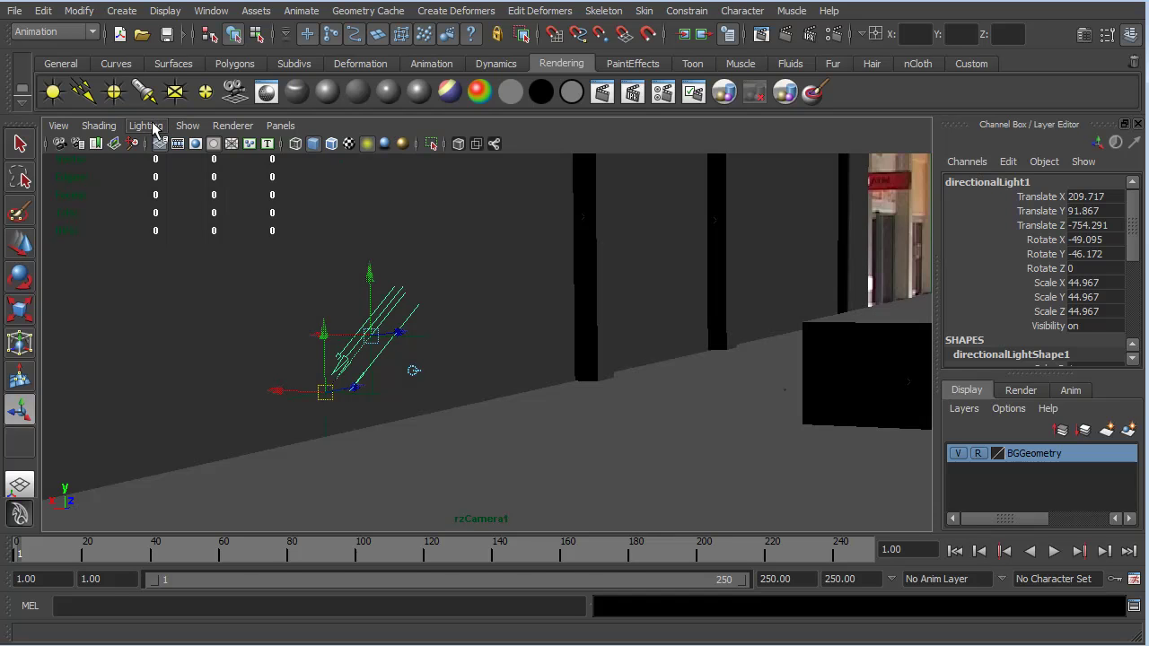
{"action": "left_click", "coordinate": [153, 127]}
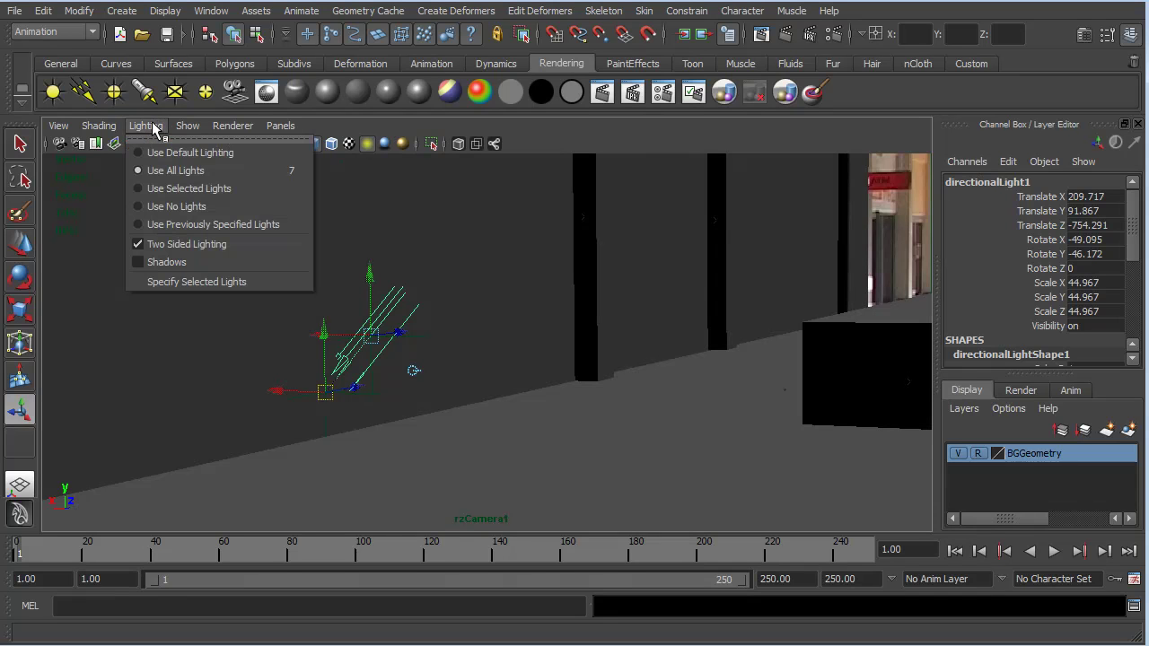
Step: Turn on viewport shadows and set directionalLight1's Use Depth Map Shadows to 1
{"action": "left_click", "coordinate": [167, 263]}
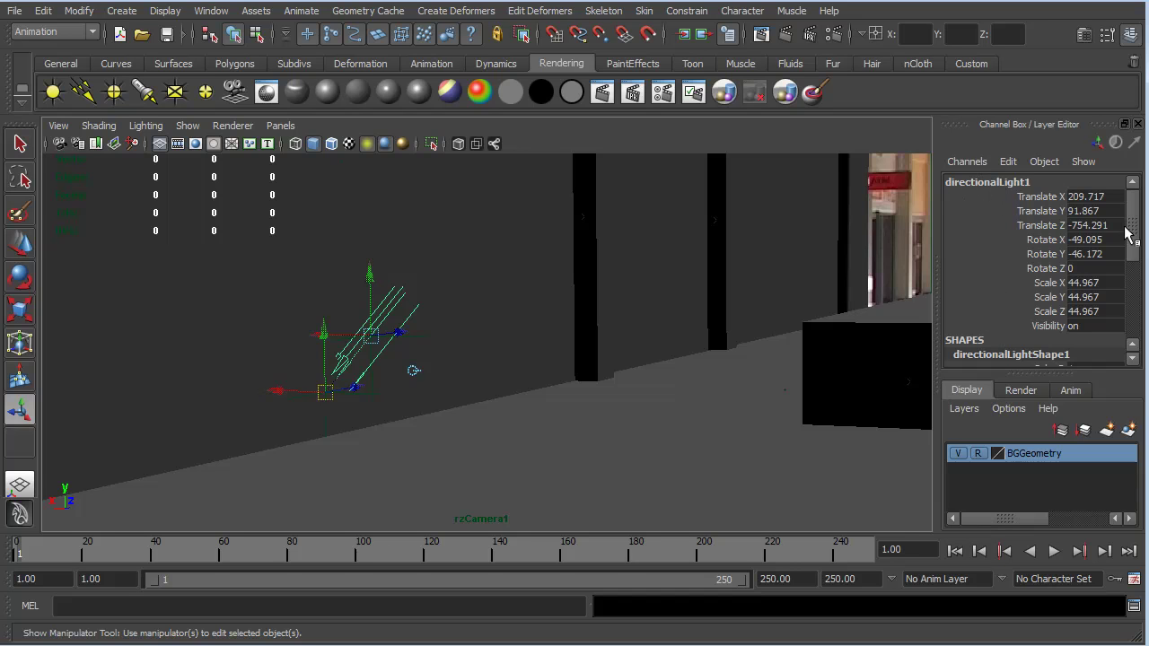
{"action": "left_click_drag", "start_coordinate": [1129, 220], "coordinate": [1144, 287]}
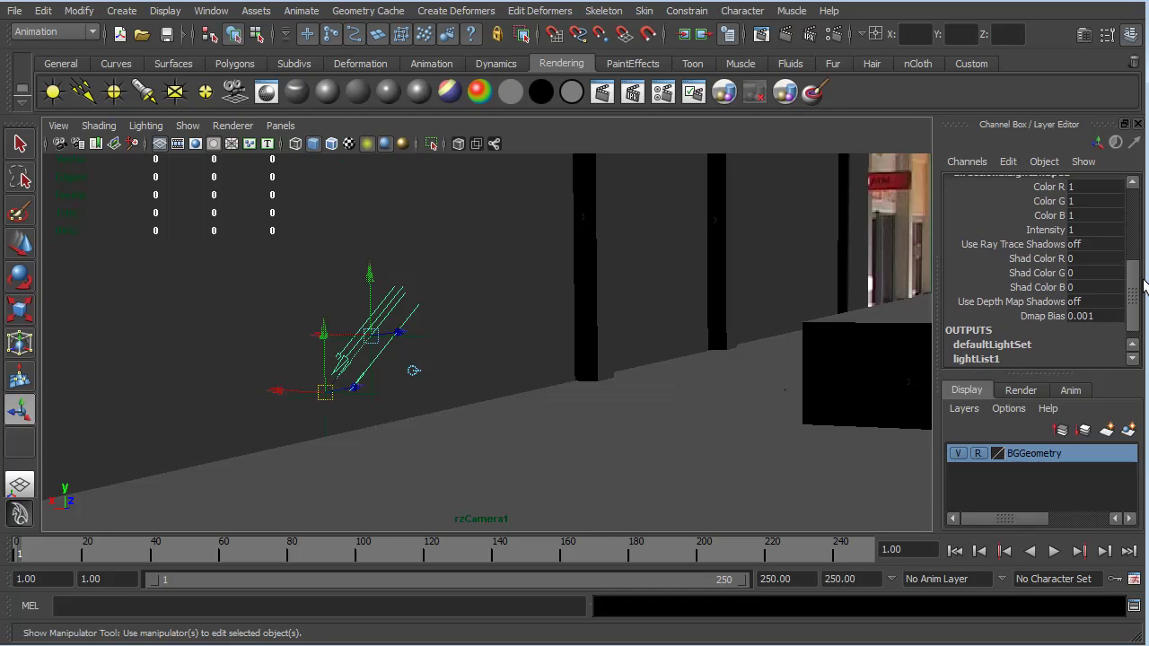
{"action": "left_click", "coordinate": [1089, 309]}
{"action": "type", "text": "1"}
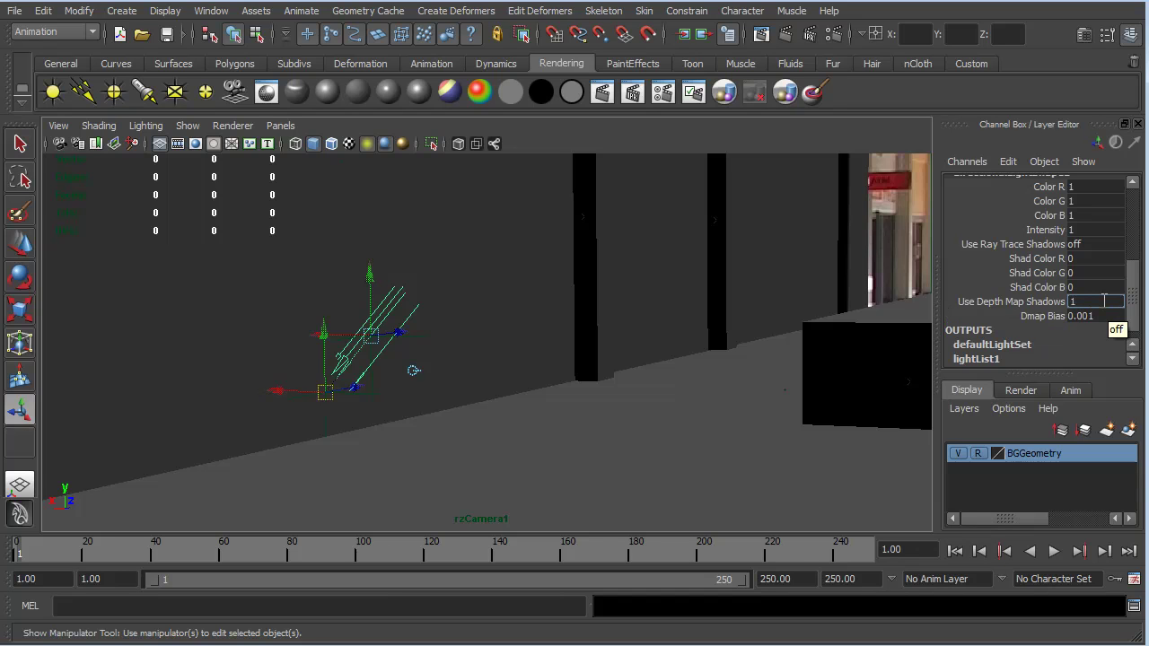
{"action": "key", "text": "Return"}
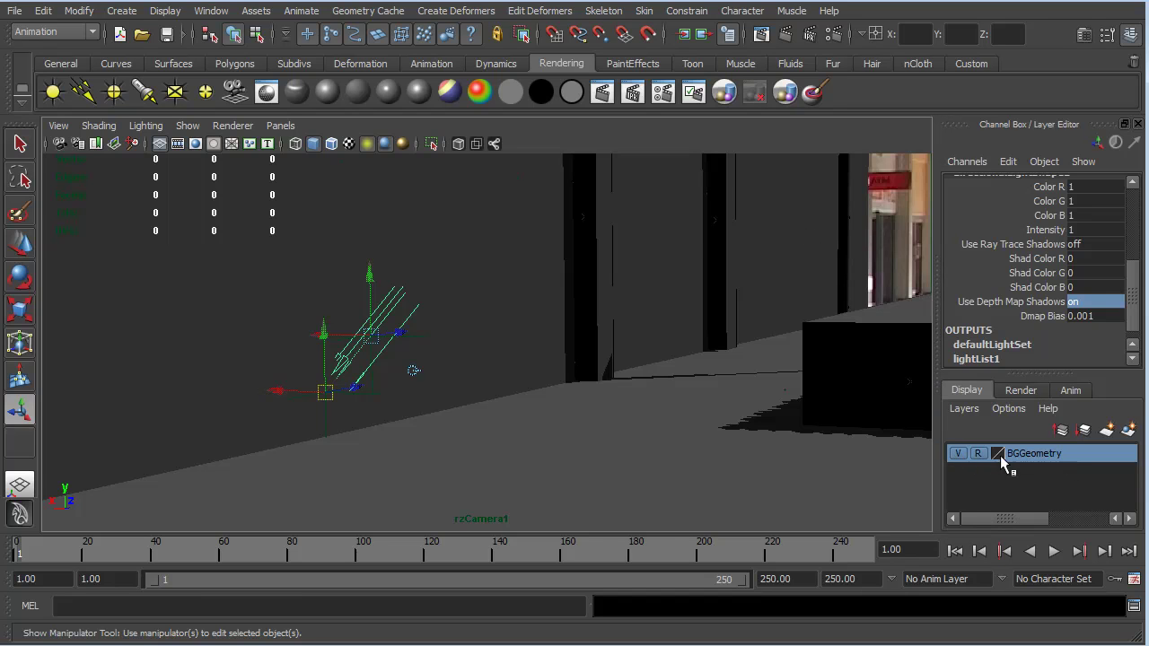
Step: Toggle BGGeometry layer visibility repeatedly to compare the light's shadows with the footage's shadows
{"action": "left_click", "coordinate": [959, 454]}
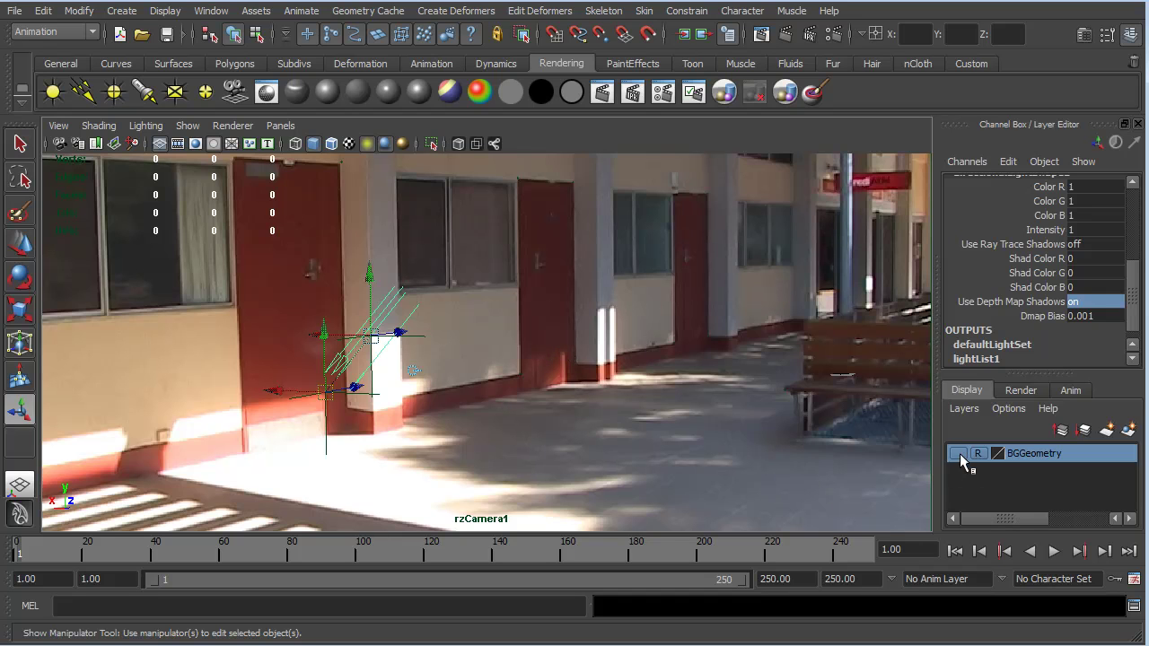
{"action": "left_click", "coordinate": [958, 453]}
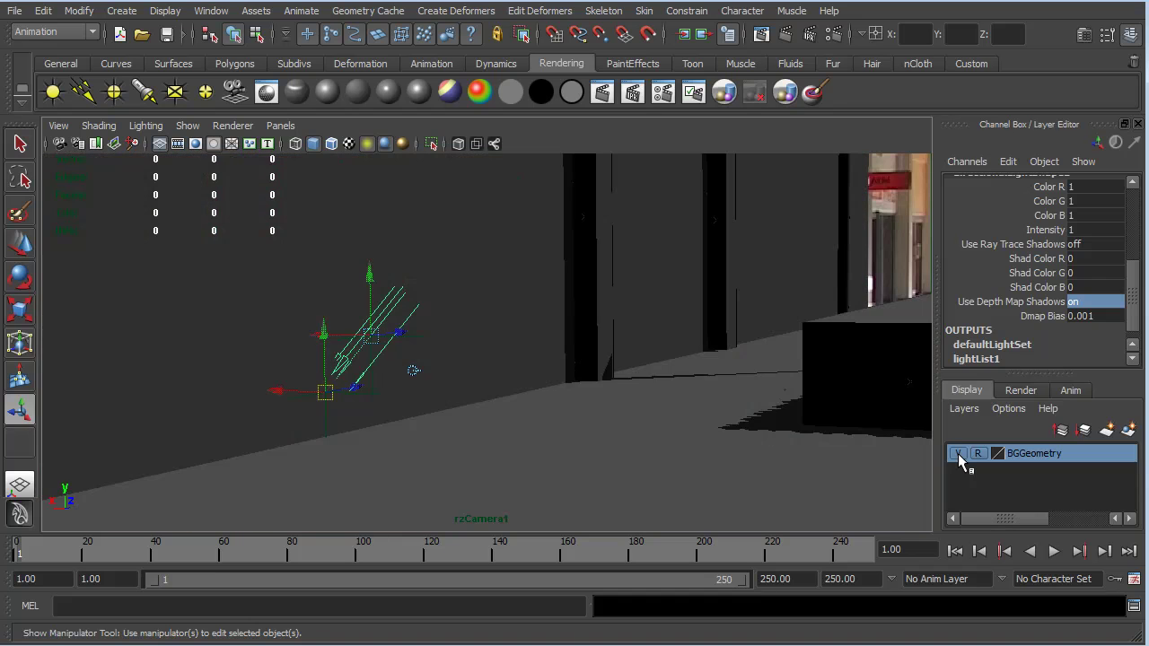
{"action": "left_click", "coordinate": [958, 454]}
{"action": "left_click", "coordinate": [958, 453]}
{"action": "left_click", "coordinate": [958, 454]}
{"action": "left_click", "coordinate": [959, 453]}
{"action": "left_click", "coordinate": [959, 454]}
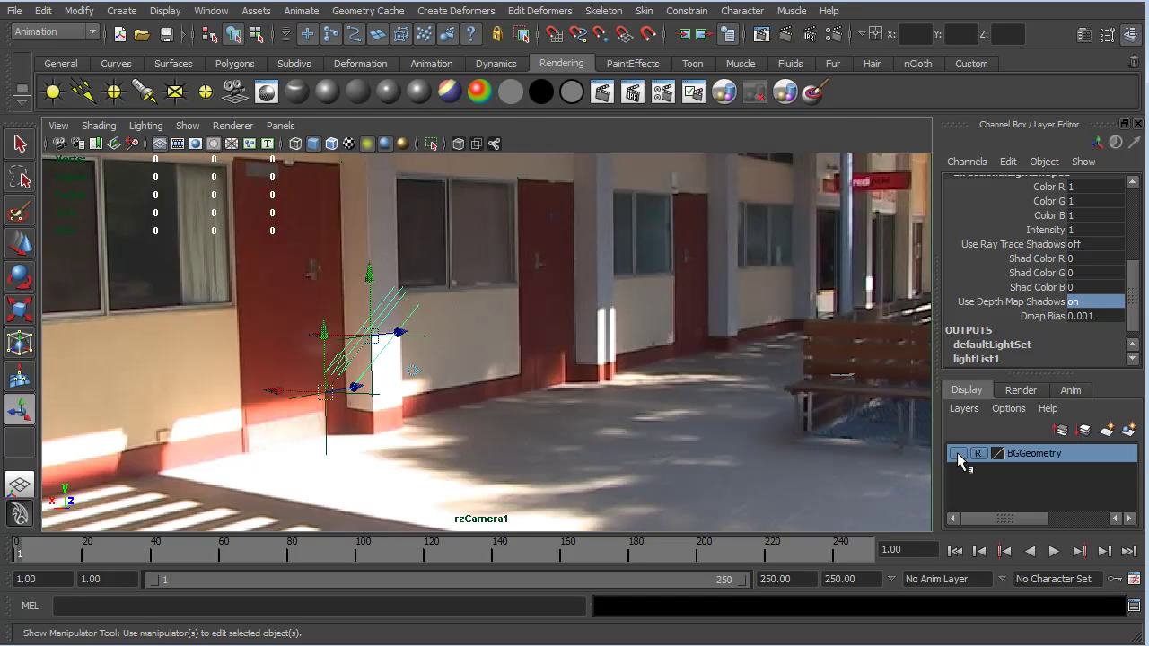
{"action": "left_click", "coordinate": [959, 453]}
{"action": "left_click", "coordinate": [959, 454]}
{"action": "left_click", "coordinate": [959, 454]}
{"action": "left_click", "coordinate": [959, 454]}
{"action": "left_click", "coordinate": [958, 453]}
{"action": "left_click", "coordinate": [959, 453]}
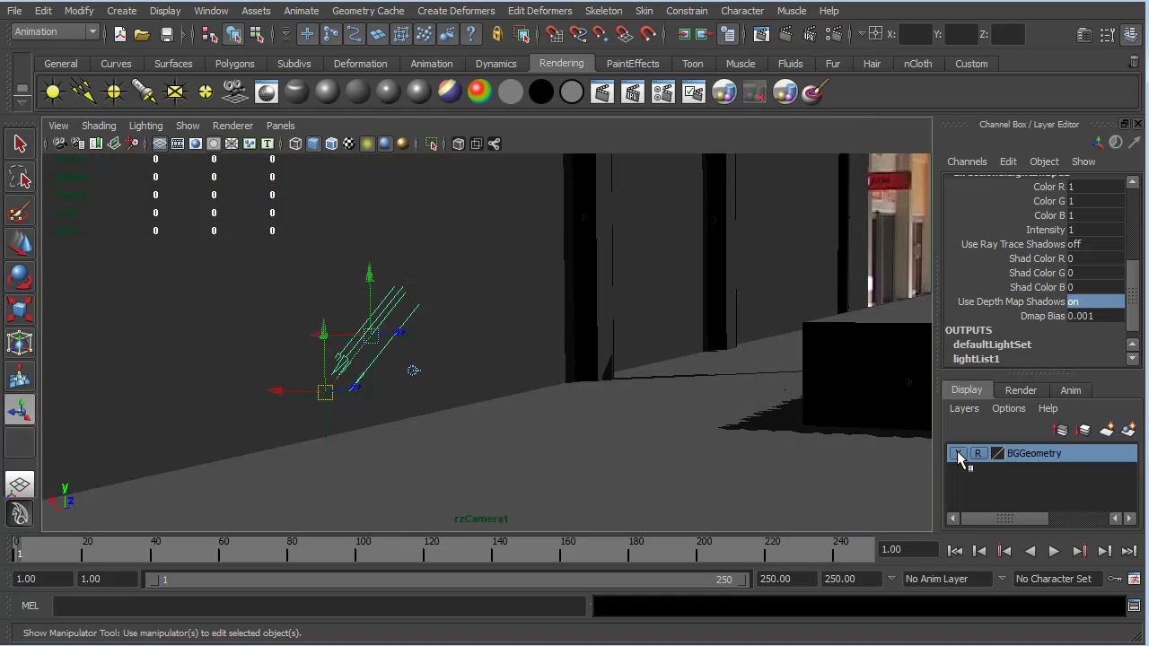
{"action": "left_click", "coordinate": [959, 453]}
{"action": "left_click", "coordinate": [959, 454]}
{"action": "left_click", "coordinate": [959, 453]}
{"action": "left_click", "coordinate": [959, 453]}
{"action": "left_click", "coordinate": [959, 453]}
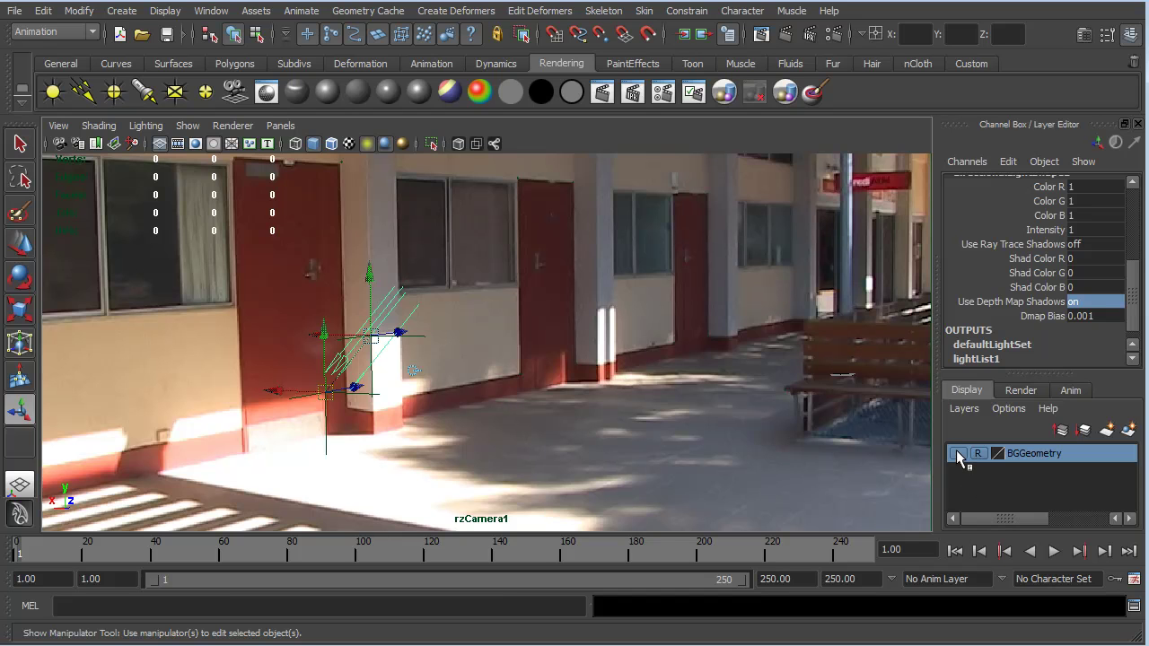
{"action": "left_click", "coordinate": [958, 454]}
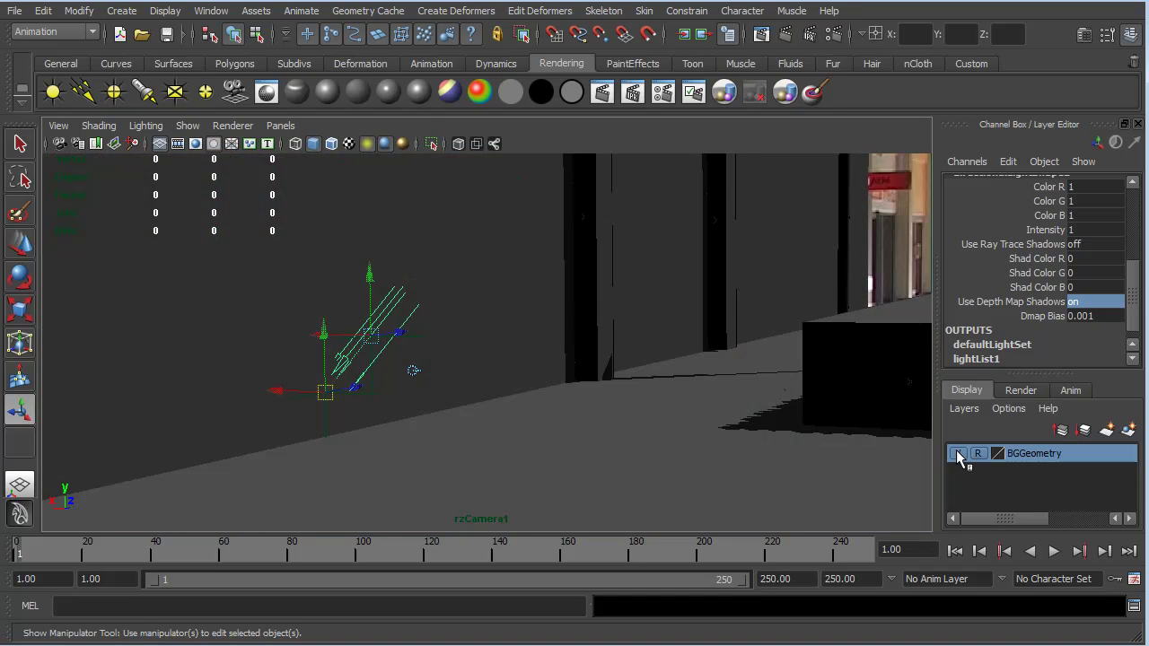
{"action": "left_click", "coordinate": [958, 454]}
{"action": "left_click", "coordinate": [958, 454]}
{"action": "left_click", "coordinate": [958, 455]}
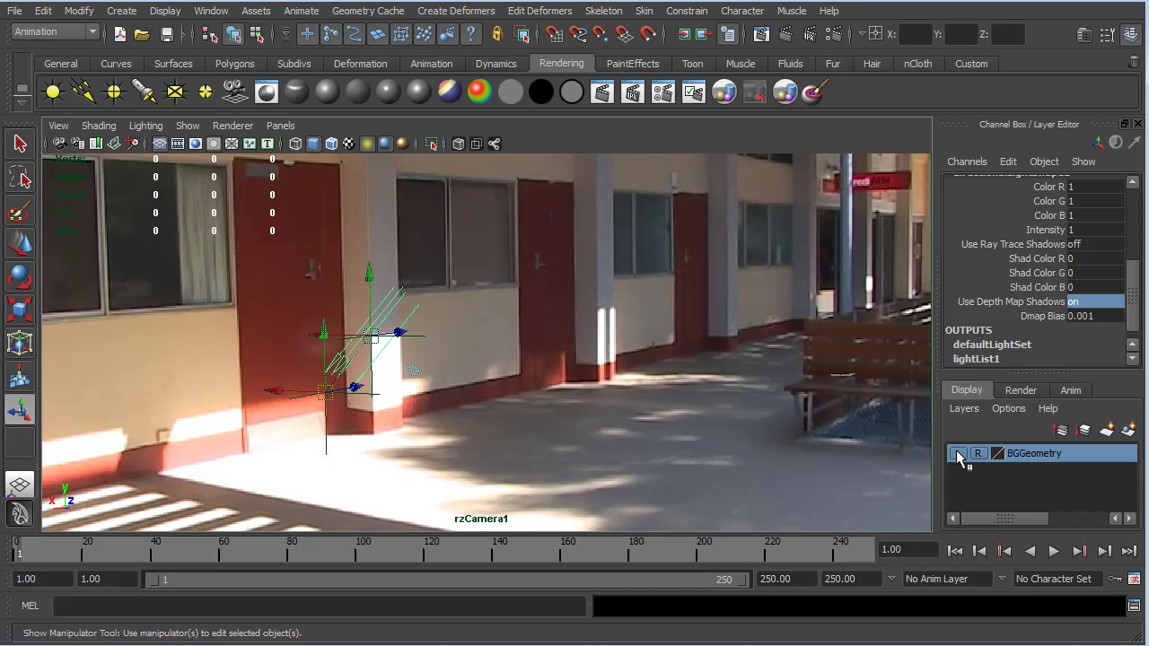
{"action": "left_click", "coordinate": [958, 454]}
{"action": "left_click", "coordinate": [958, 454]}
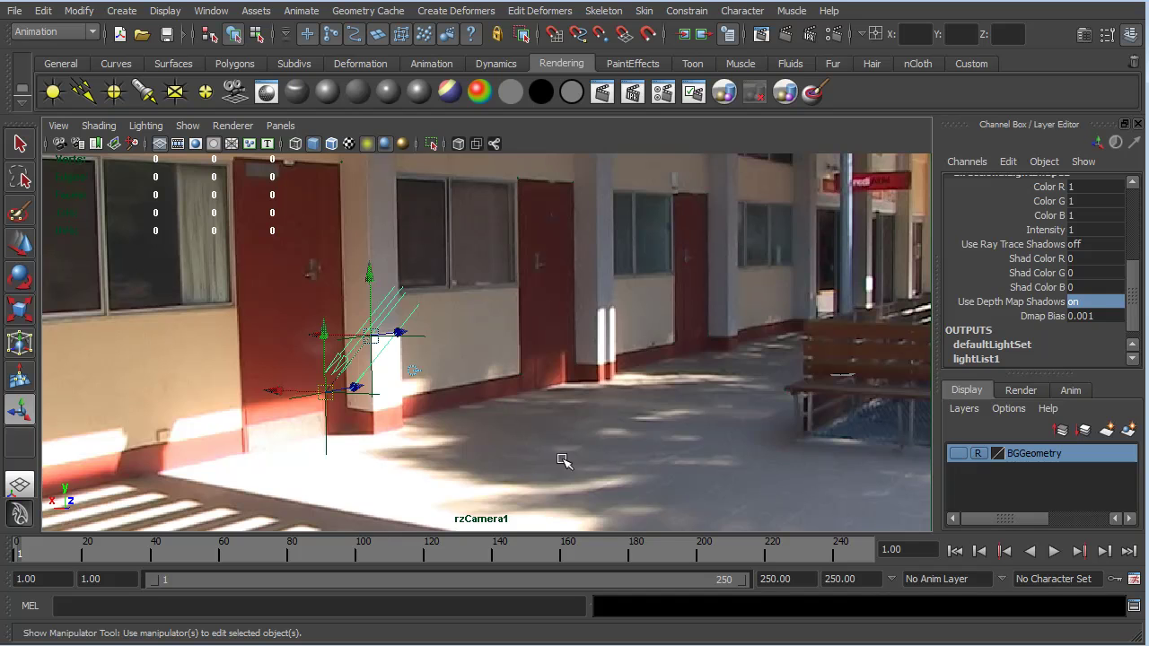